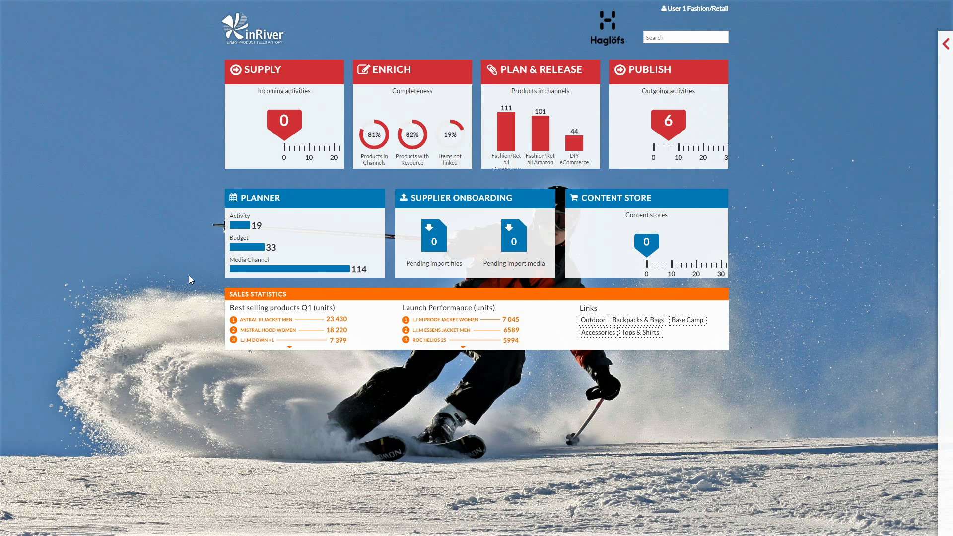
# Open the Product Launch activity in Planner and review its details, media and linked content.
pyautogui.click(290, 224)
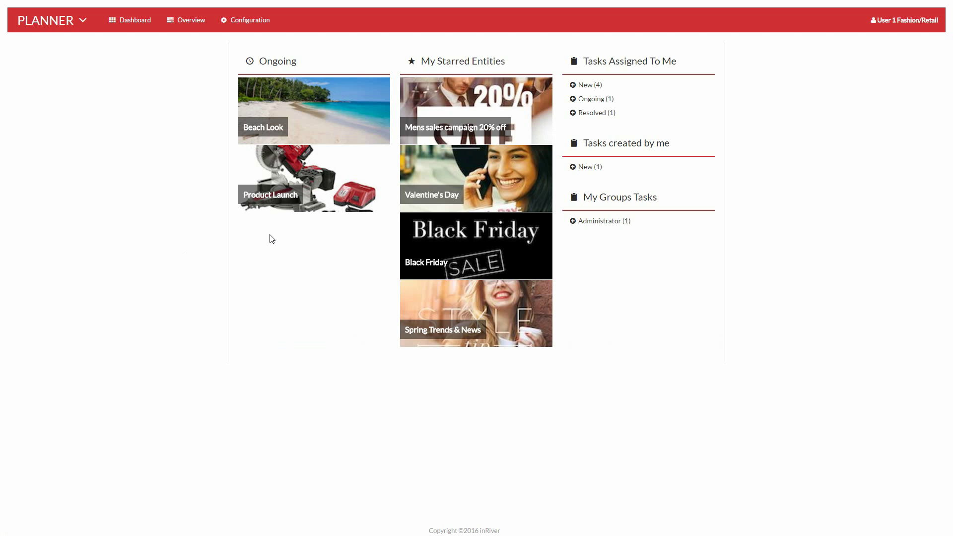
pyautogui.click(314, 177)
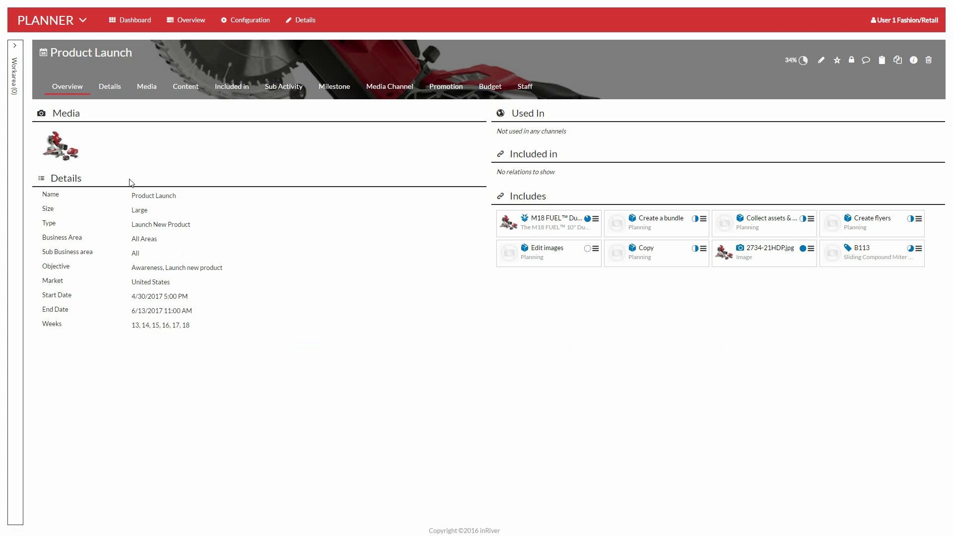
pyautogui.click(115, 89)
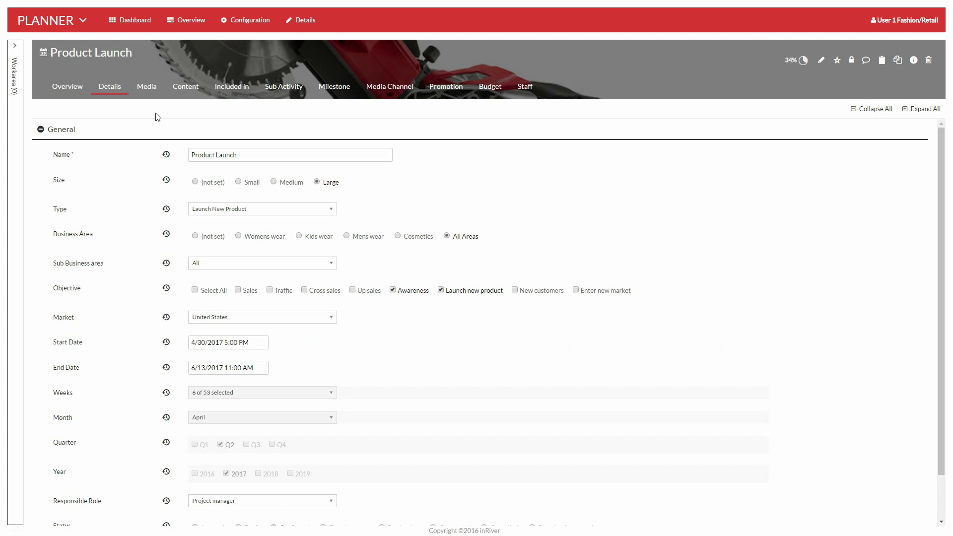
pyautogui.click(147, 87)
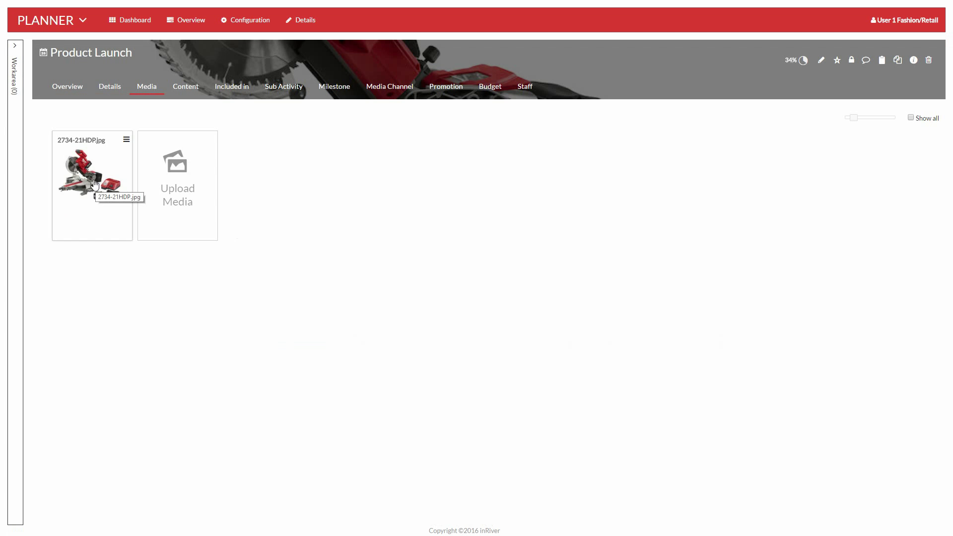
pyautogui.click(184, 89)
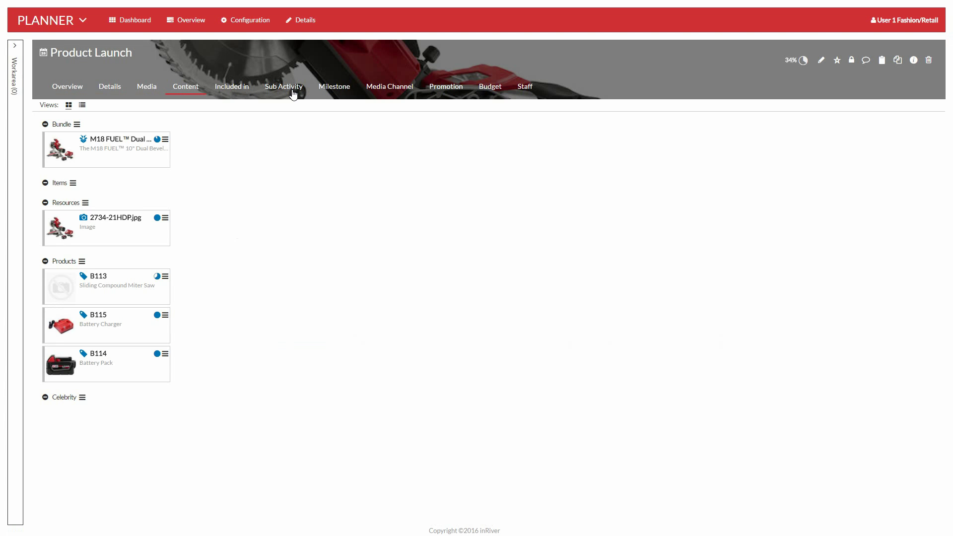
# Review the Product Launch activity's milestones, media channels, budget and staff.
pyautogui.click(341, 91)
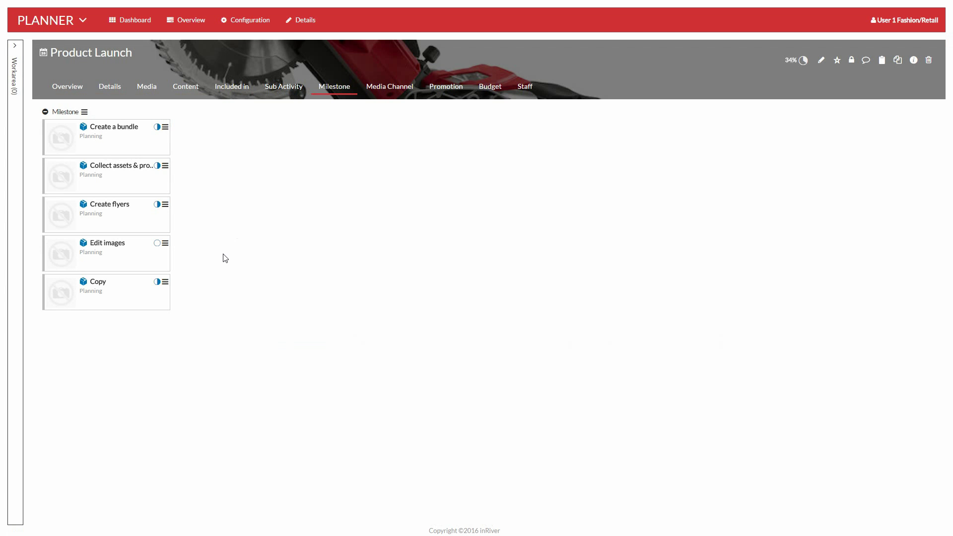
pyautogui.click(385, 91)
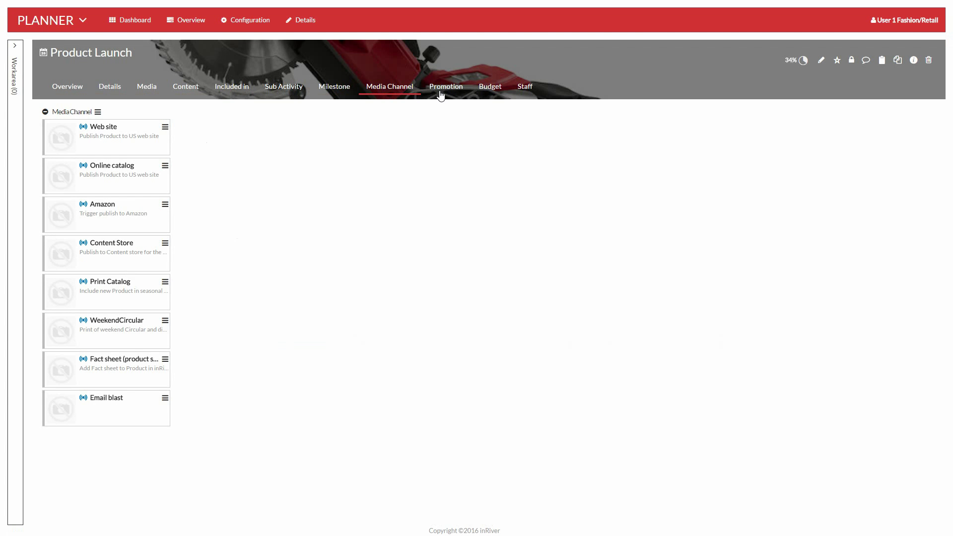
pyautogui.click(491, 89)
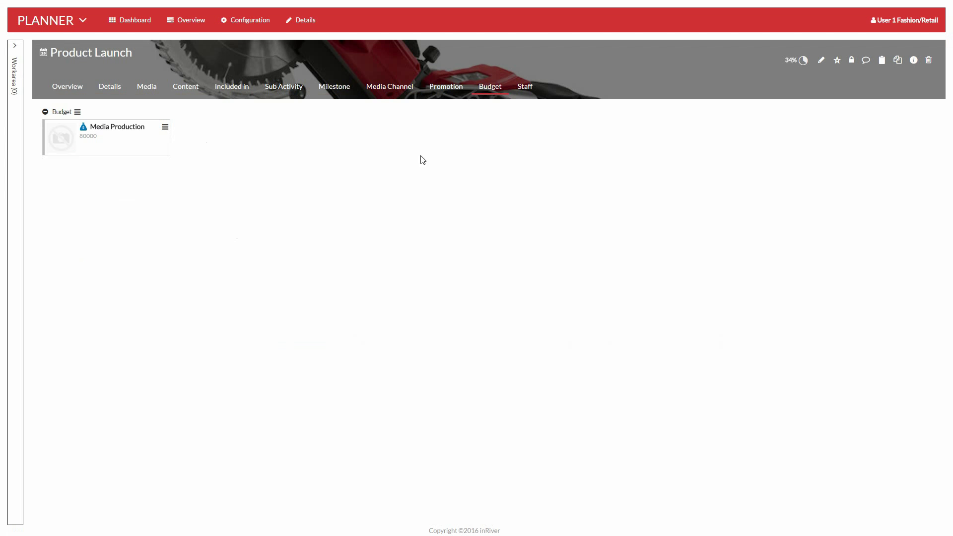
pyautogui.click(526, 90)
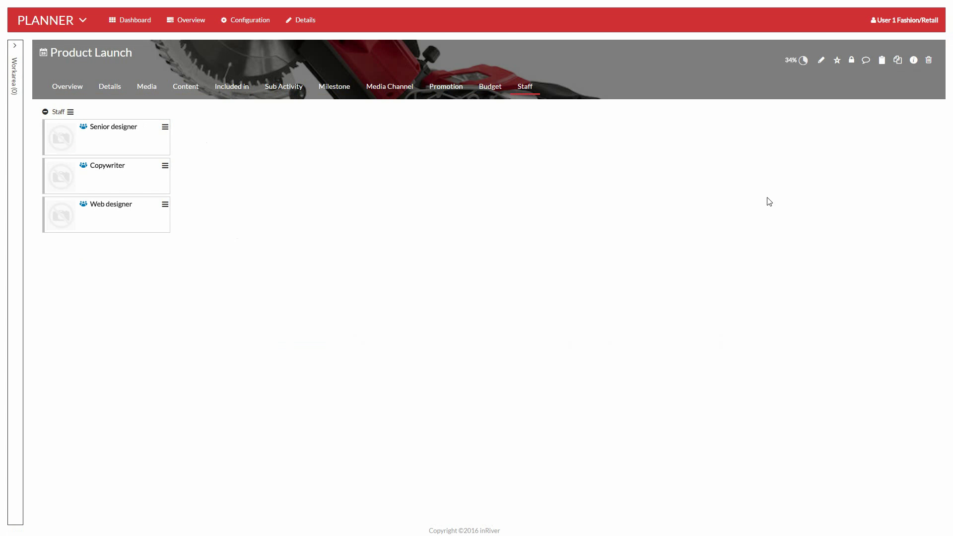
# Try copying the activity with its data and existing relations, excluding Products and Resources, and cancel the copy.
pyautogui.click(898, 60)
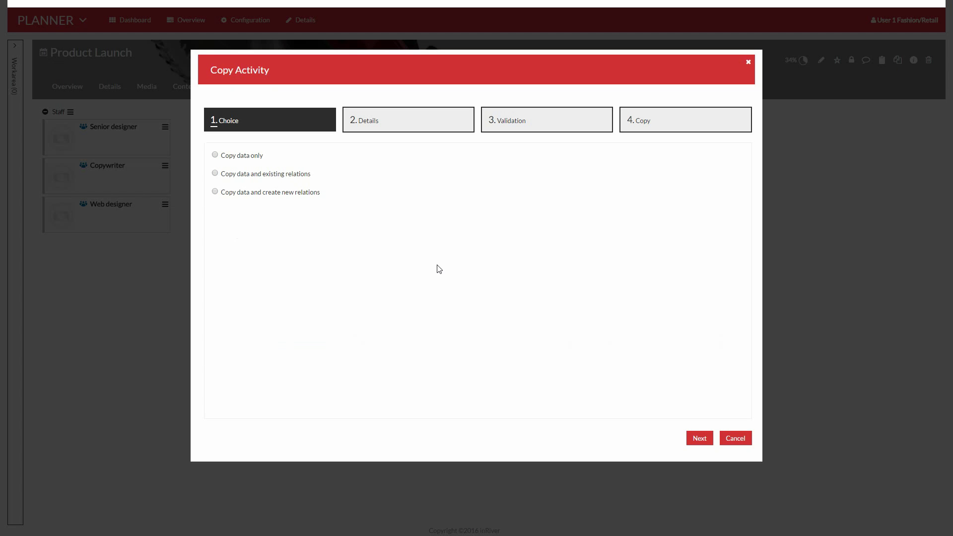
pyautogui.click(252, 174)
pyautogui.click(699, 437)
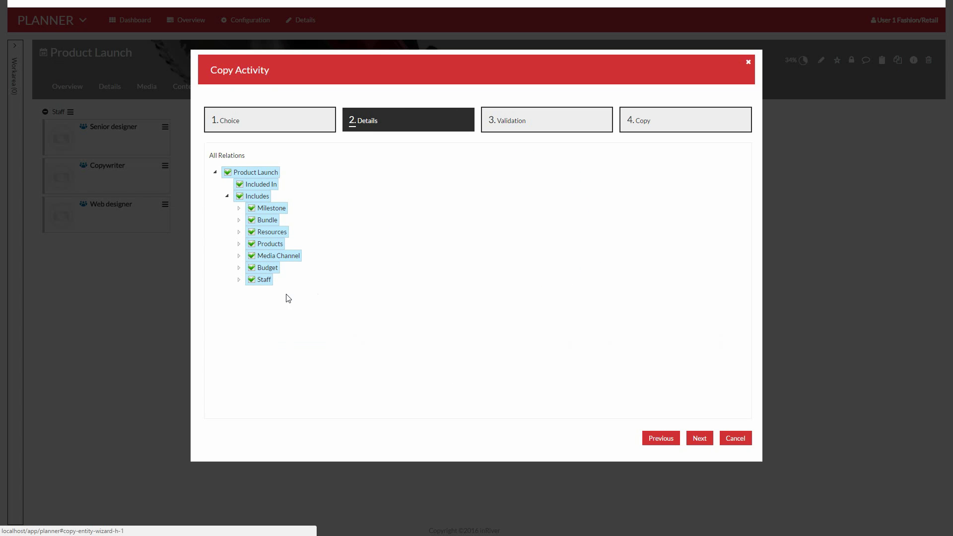
pyautogui.click(252, 243)
pyautogui.click(251, 232)
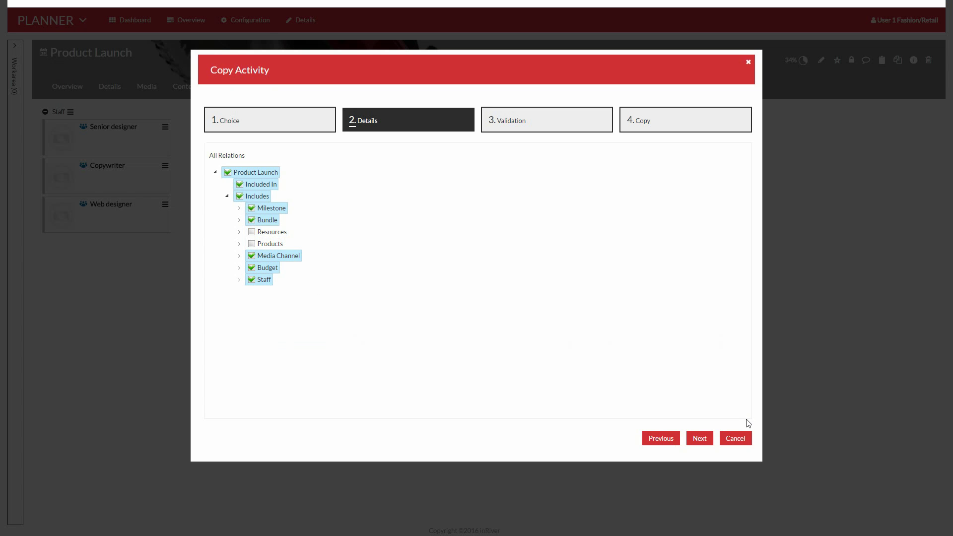
pyautogui.click(739, 441)
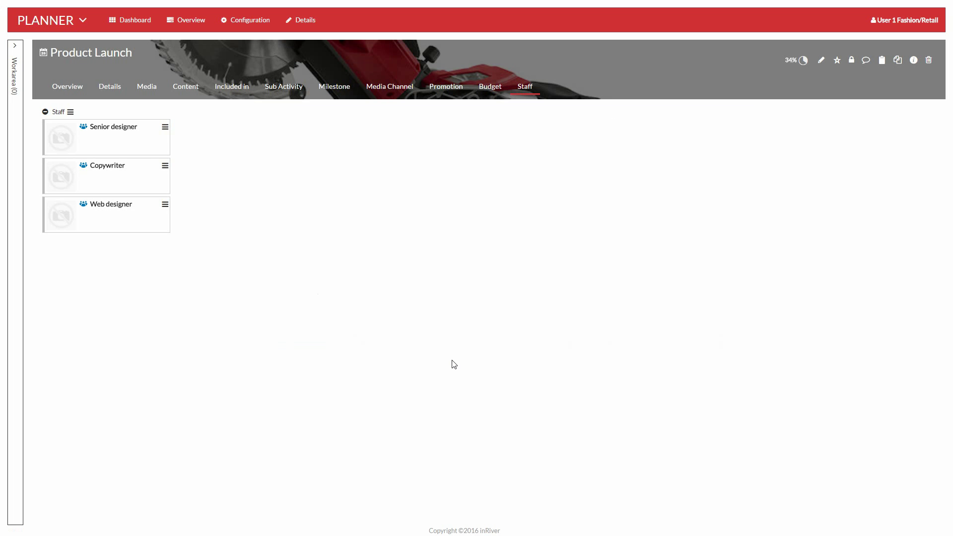
# Return to the dashboard, open the timeline overview of all activities and preview the Winter closeout sale summary.
pyautogui.click(129, 21)
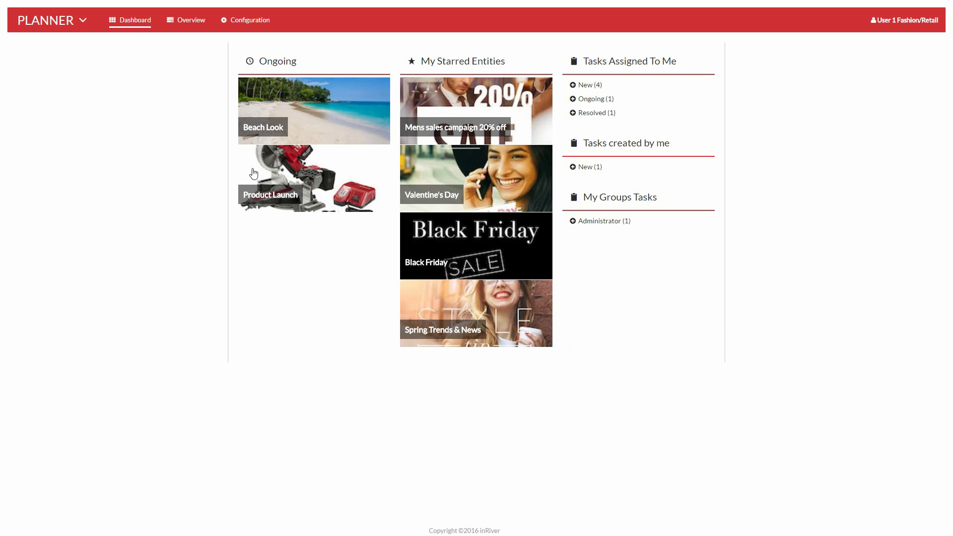
pyautogui.click(186, 22)
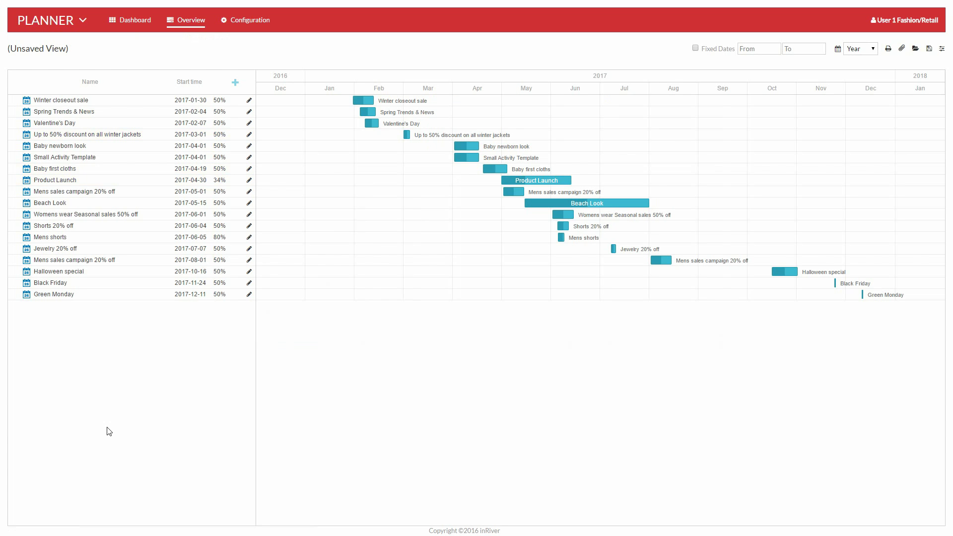
pyautogui.moveTo(87, 103)
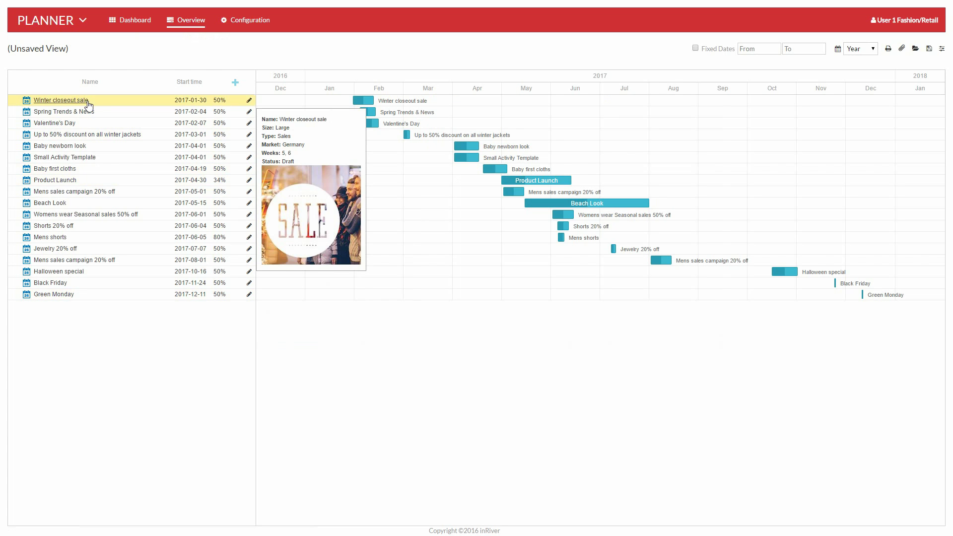
pyautogui.moveTo(63, 183)
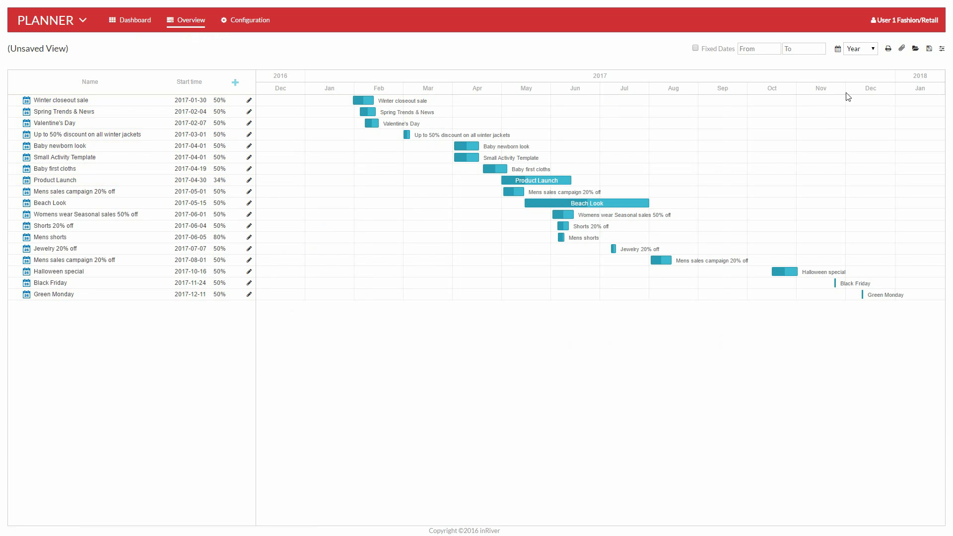
# Show the overview's grouping and filter settings and set Media Channel as the level beneath Activity.
pyautogui.click(866, 49)
pyautogui.click(541, 62)
pyautogui.click(942, 50)
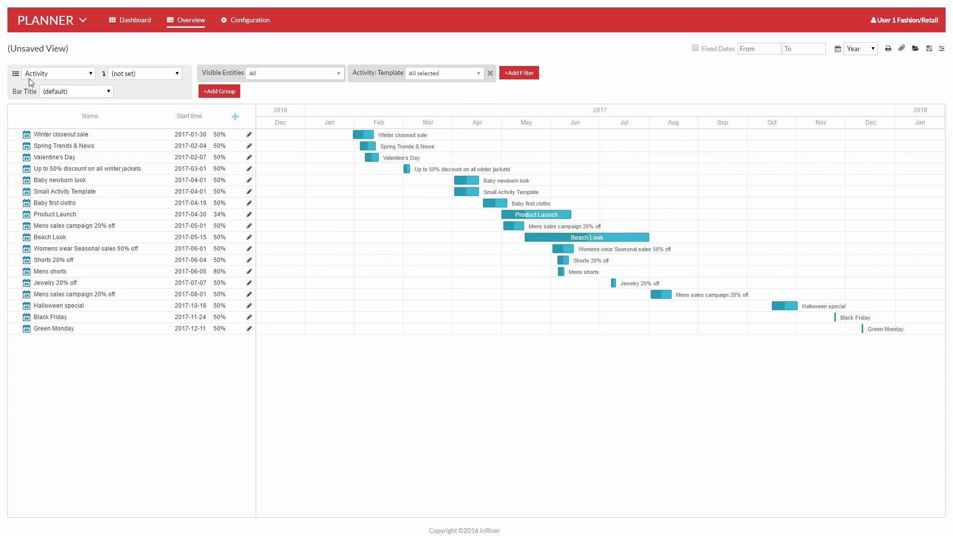
pyautogui.click(149, 74)
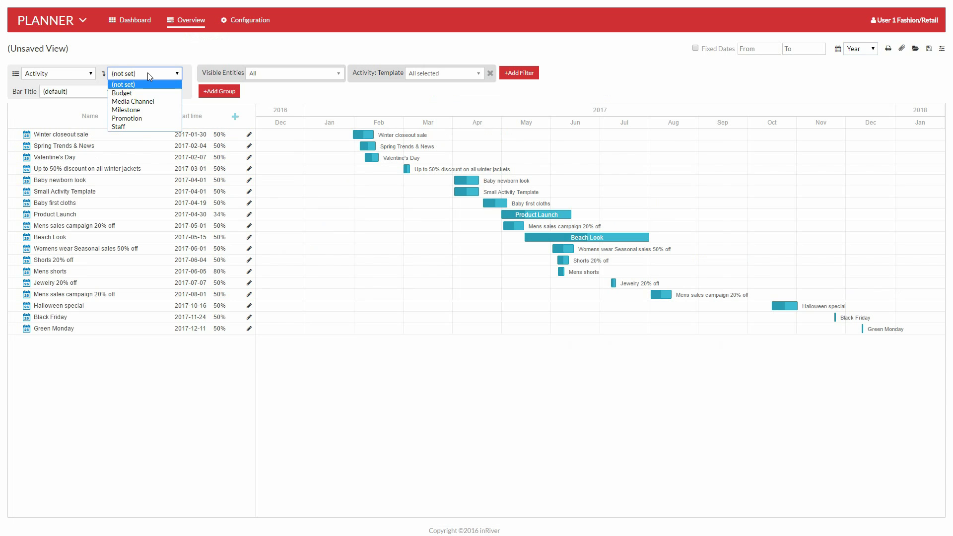
pyautogui.click(140, 102)
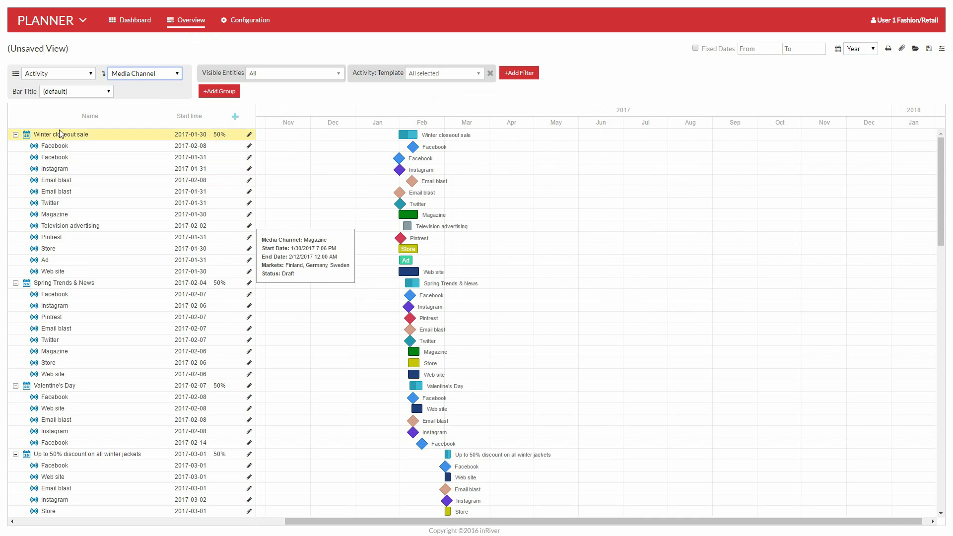
# Collapse the Winter closeout sale and Spring Trends & News activities in the timeline list.
pyautogui.moveTo(56, 142)
pyautogui.click(15, 134)
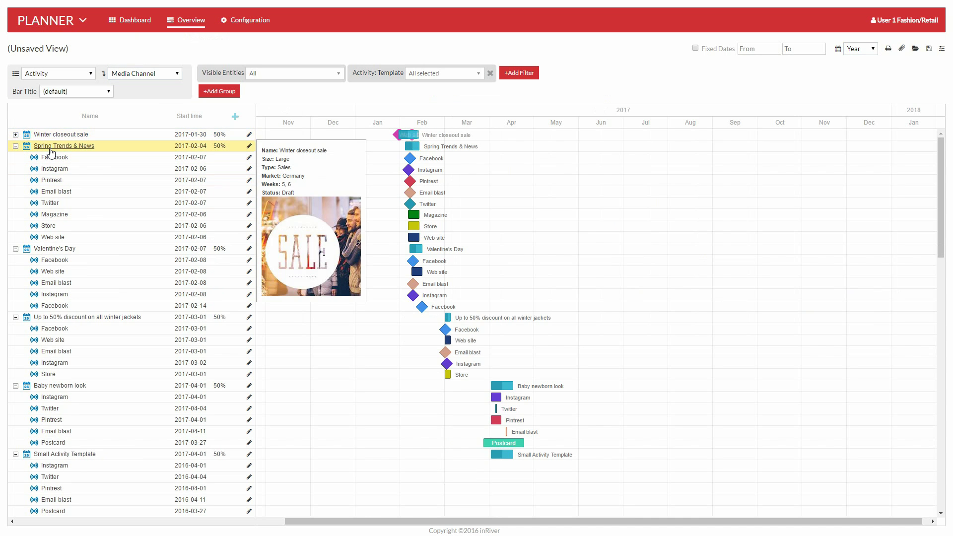
pyautogui.click(16, 148)
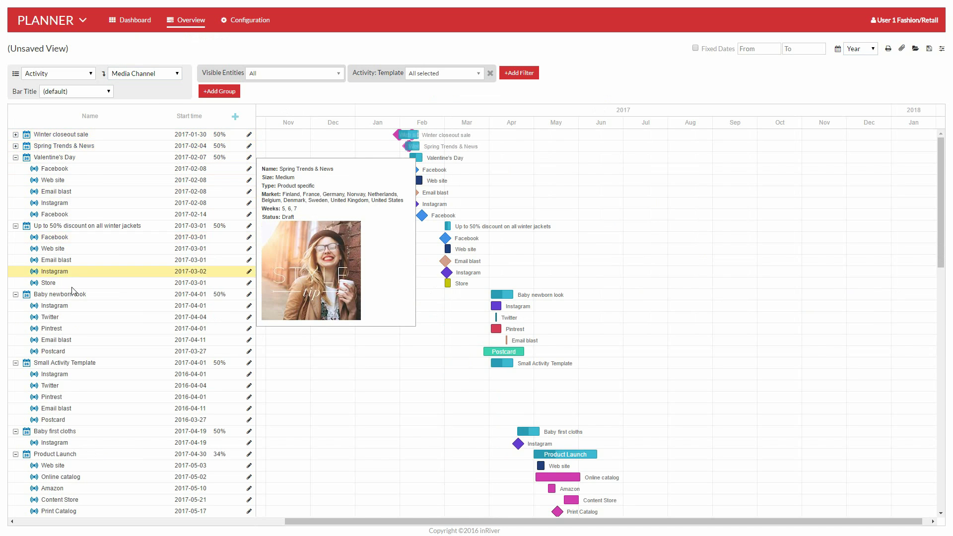
# Examine the dates, markets and status of the media channels under Product Launch.
pyautogui.scroll(-1, 72, 427)
pyautogui.scroll(-1, 72, 428)
pyautogui.moveTo(52, 371)
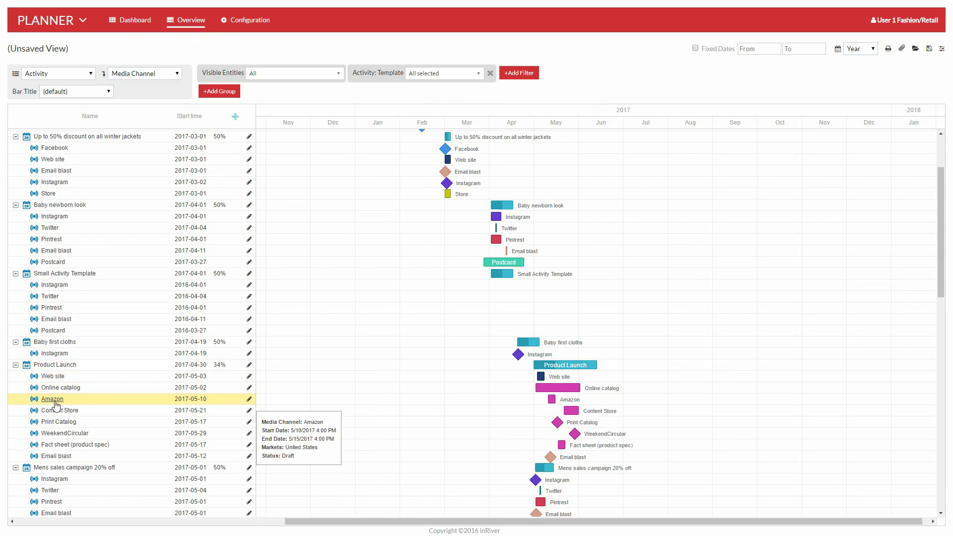
pyautogui.moveTo(77, 412)
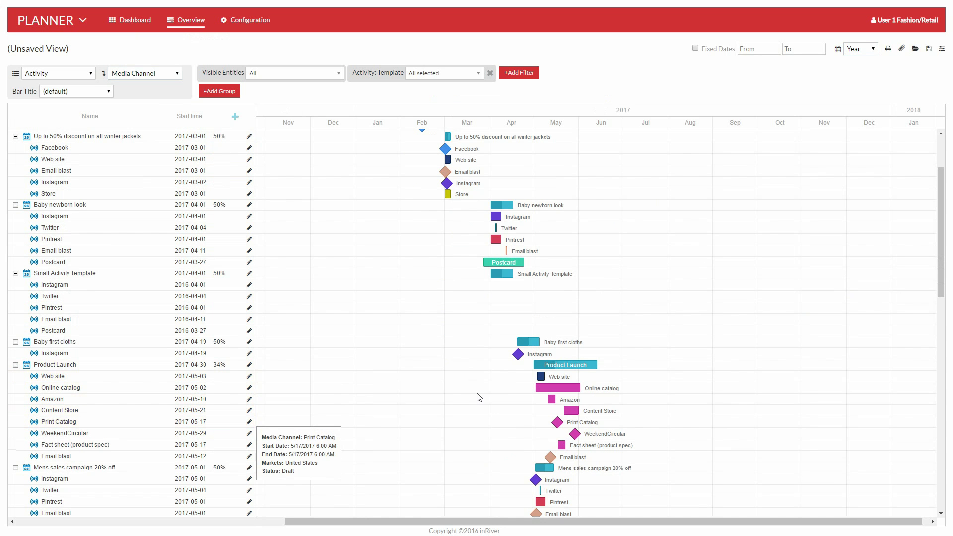
pyautogui.moveTo(540, 378)
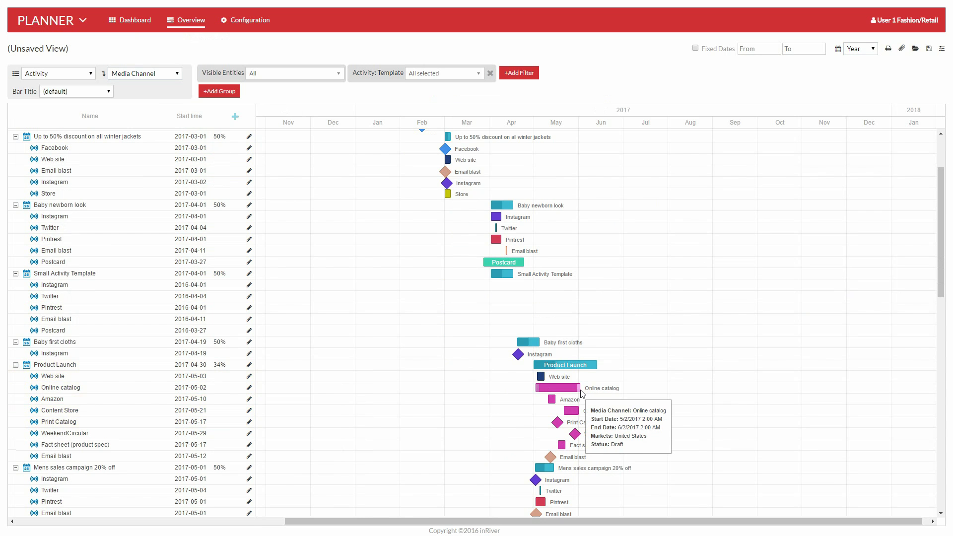
pyautogui.moveTo(181, 457)
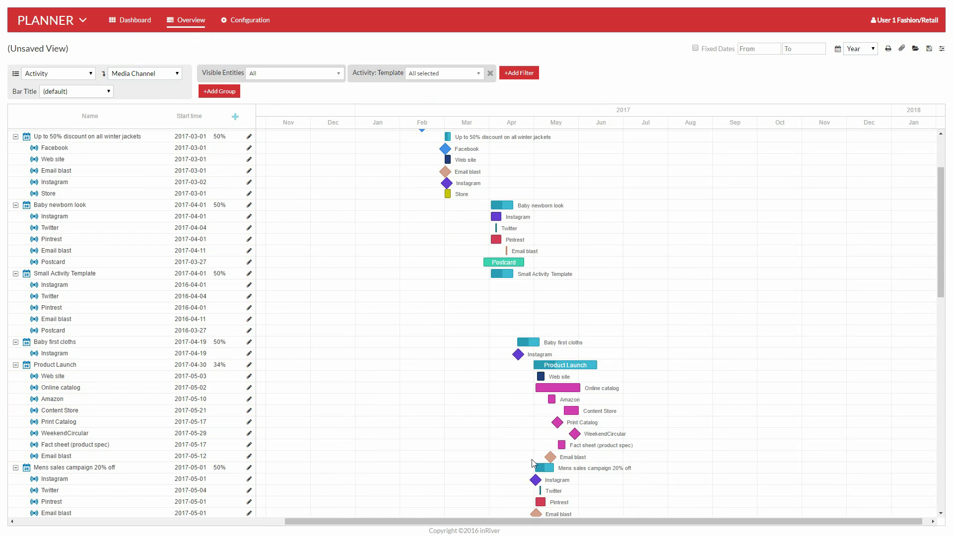
# Set Milestone as the level beneath Activity and filter the visible entities to Product Launch only.
pyautogui.click(155, 78)
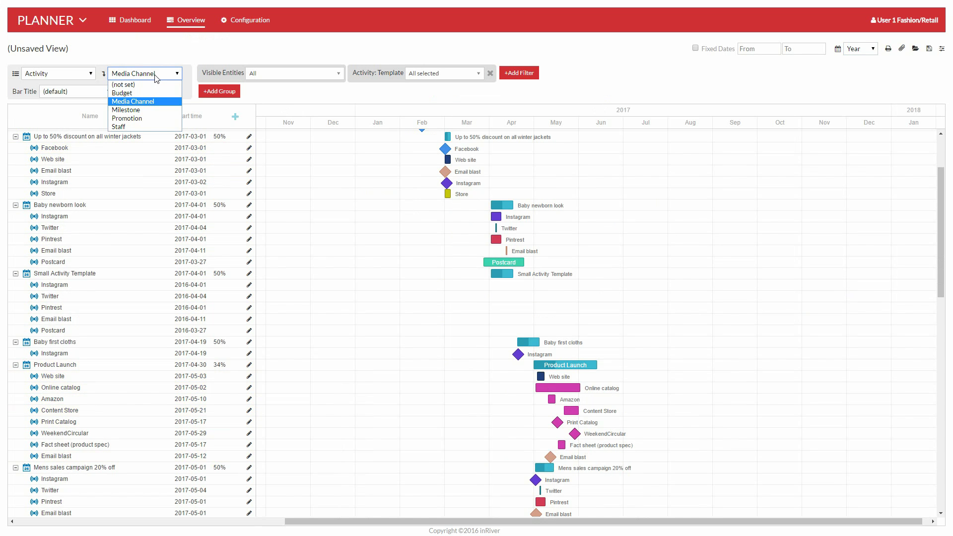
pyautogui.click(141, 111)
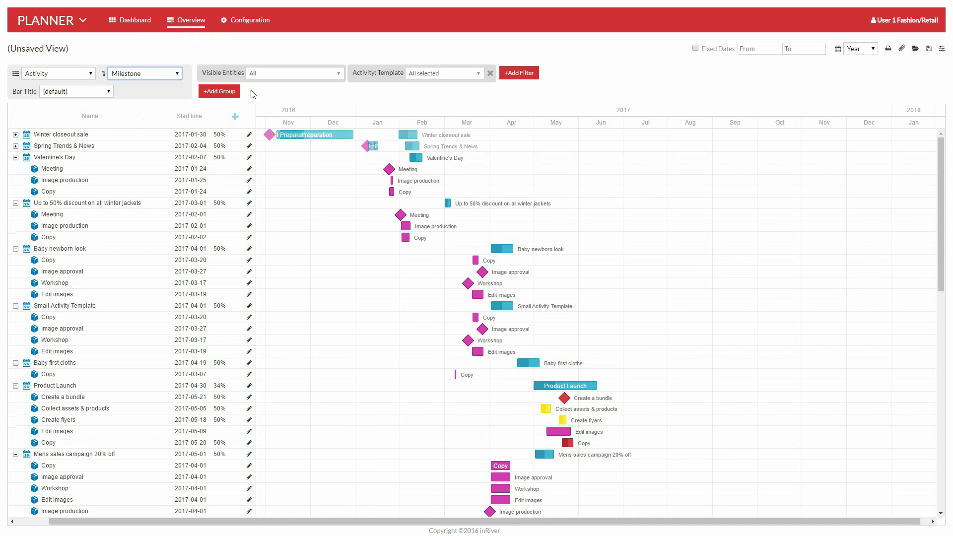
pyautogui.click(292, 75)
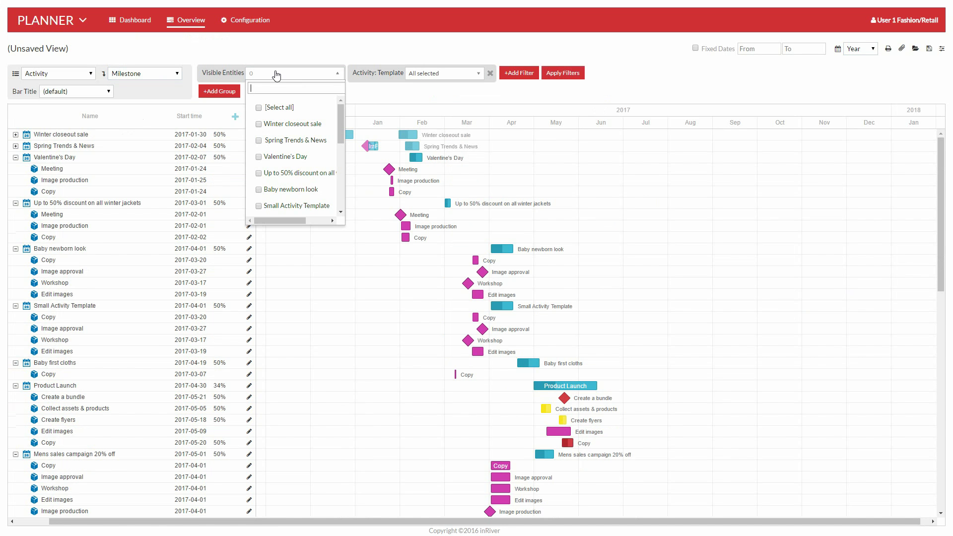
pyautogui.write('prod')
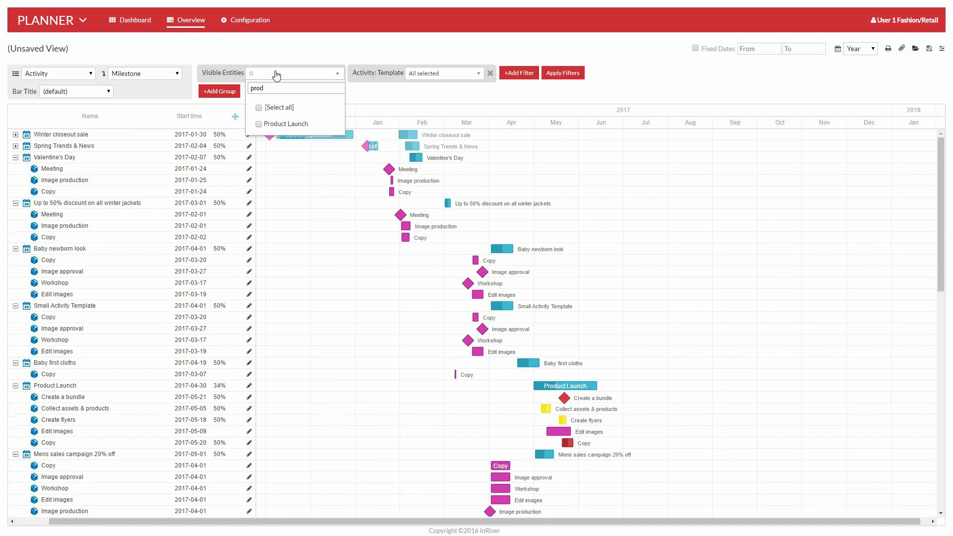
pyautogui.click(259, 124)
pyautogui.click(583, 74)
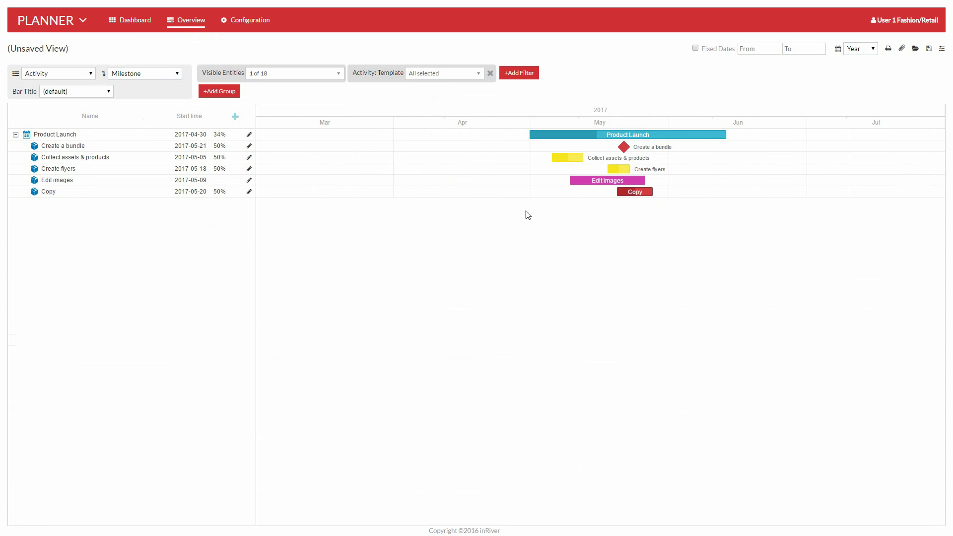
# Inspect the Create a bundle milestone's summary and set the timeline scale to Week.
pyautogui.moveTo(624, 149)
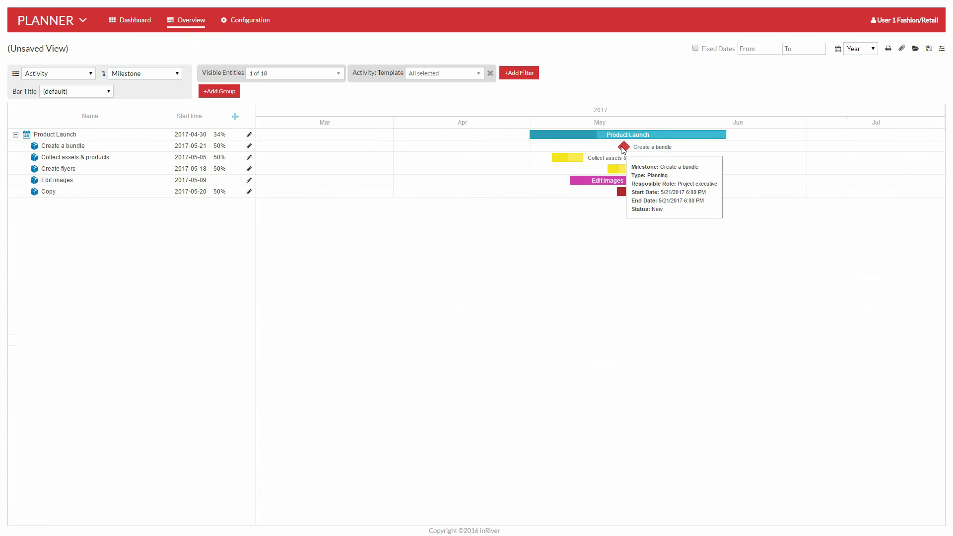
pyautogui.moveTo(616, 172)
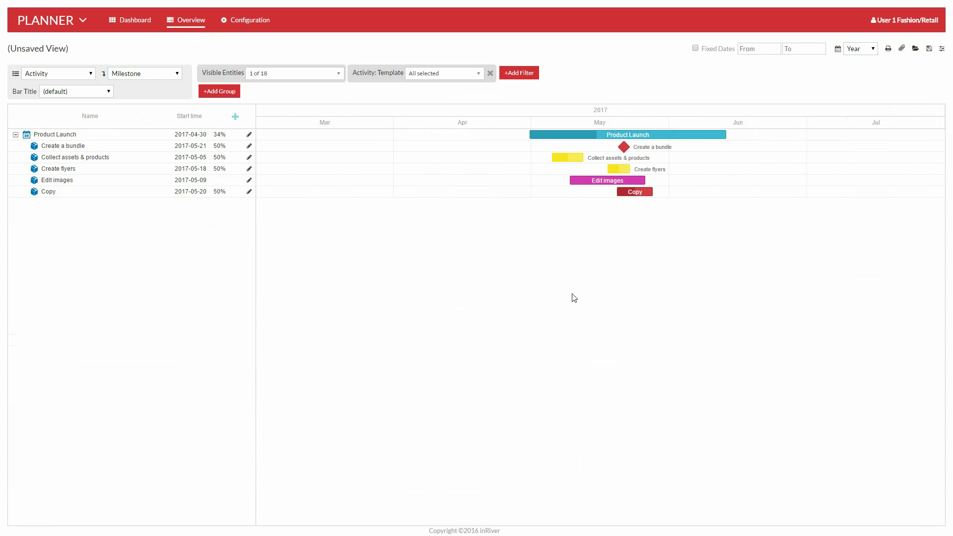
pyautogui.click(868, 48)
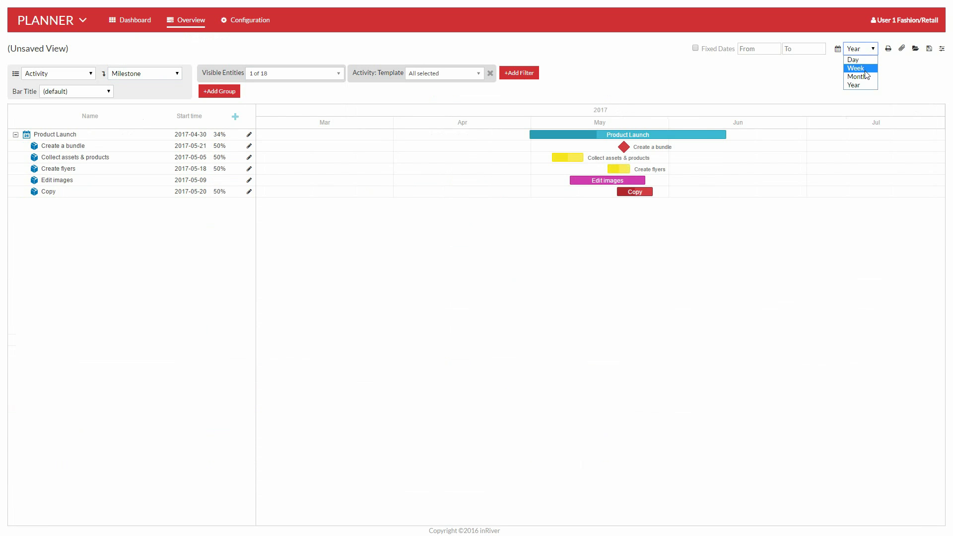
pyautogui.click(859, 69)
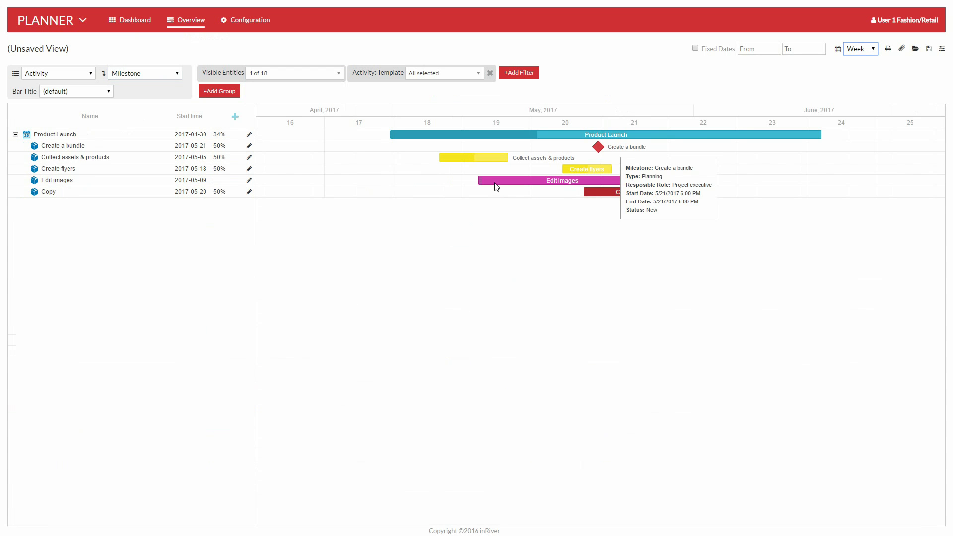
# Examine the fields available as the bar title for Activity bars.
pyautogui.moveTo(472, 159)
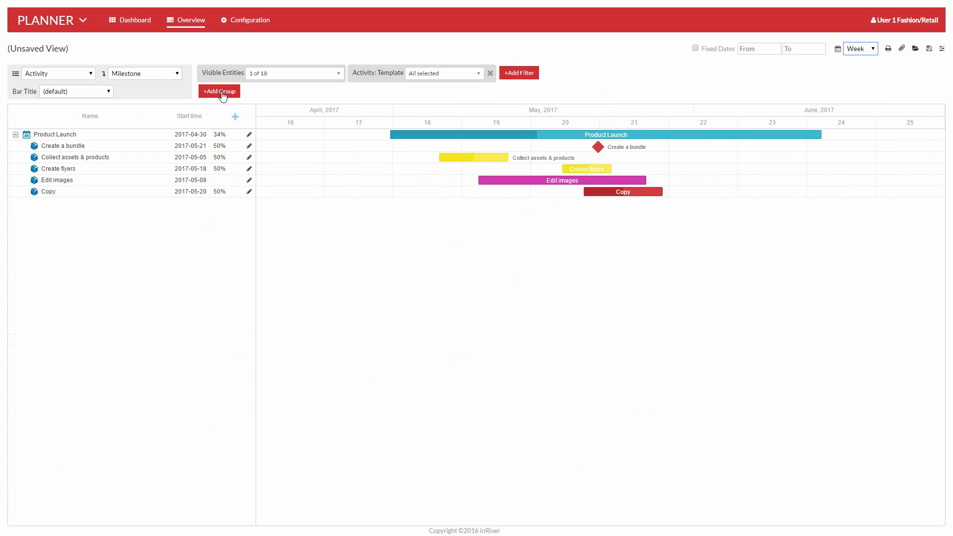
pyautogui.click(98, 96)
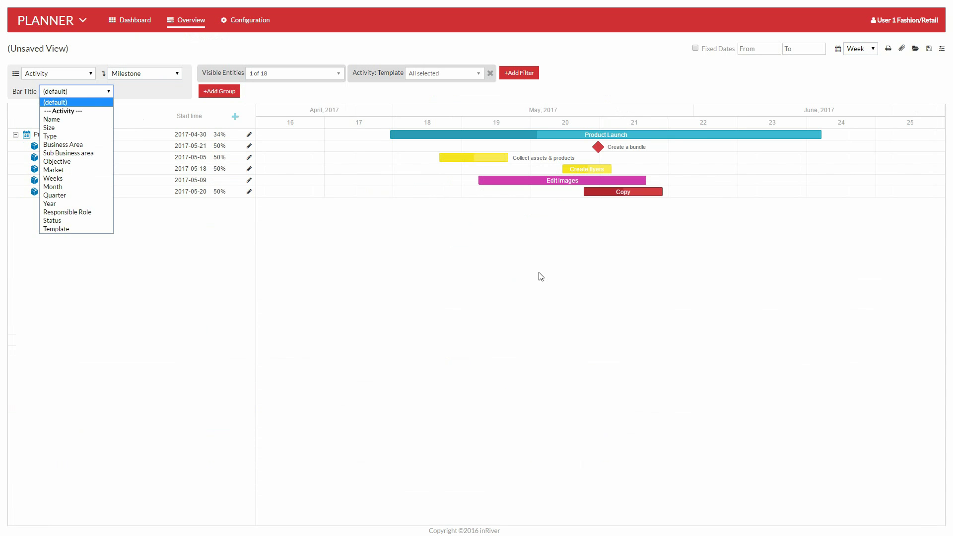
pyautogui.click(492, 320)
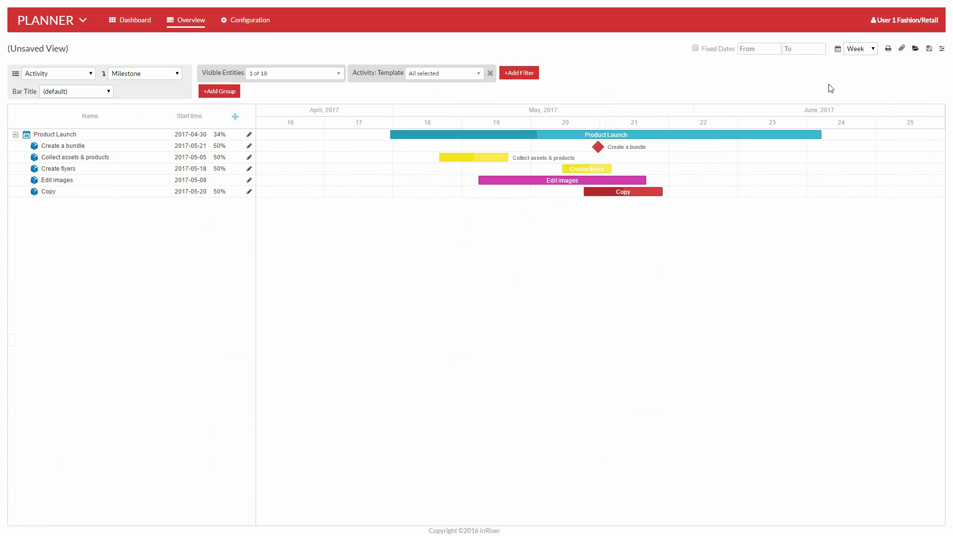
# Save the current timeline setup as a new view named Virtual PIMPoint Product Launch.
pyautogui.click(929, 51)
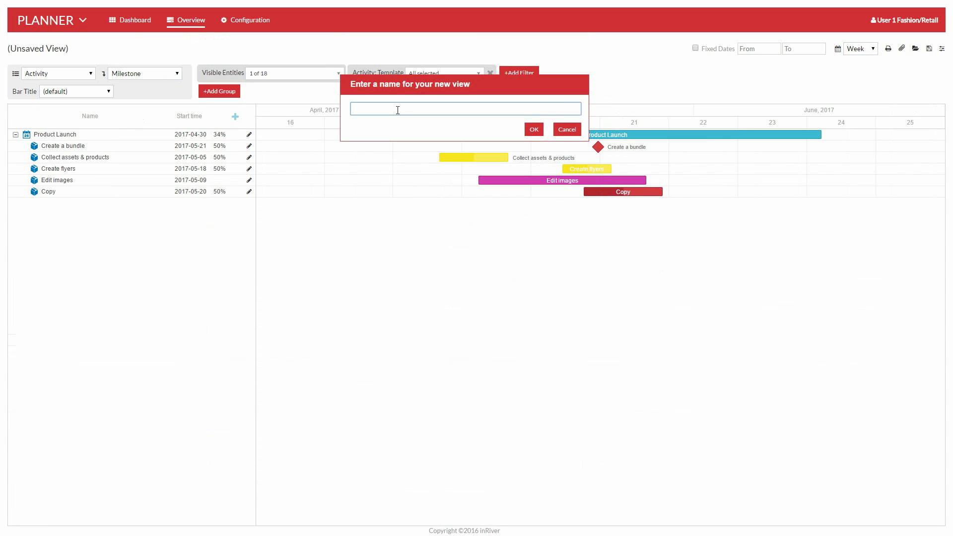
pyautogui.write('Virtual PIMPioint Product Launch')
pyautogui.click(534, 130)
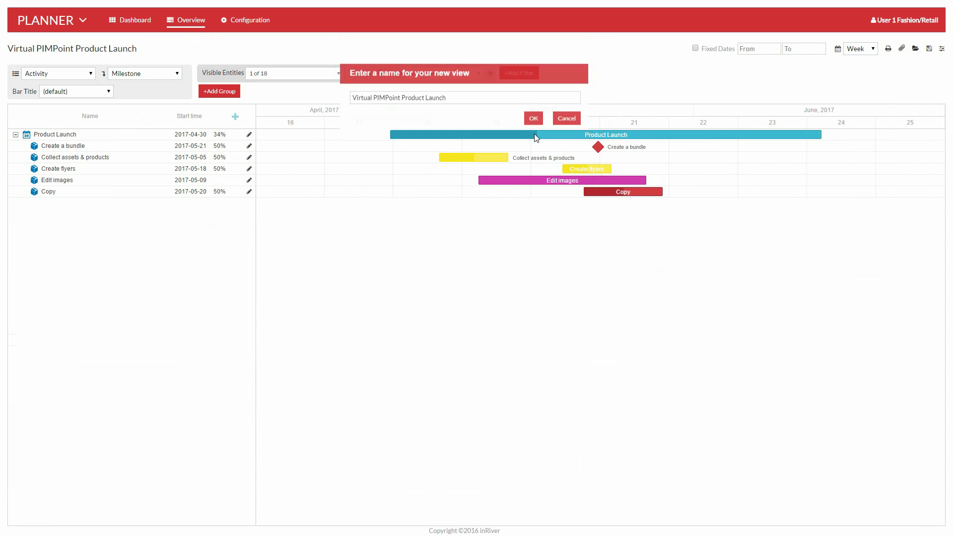
pyautogui.moveTo(537, 135)
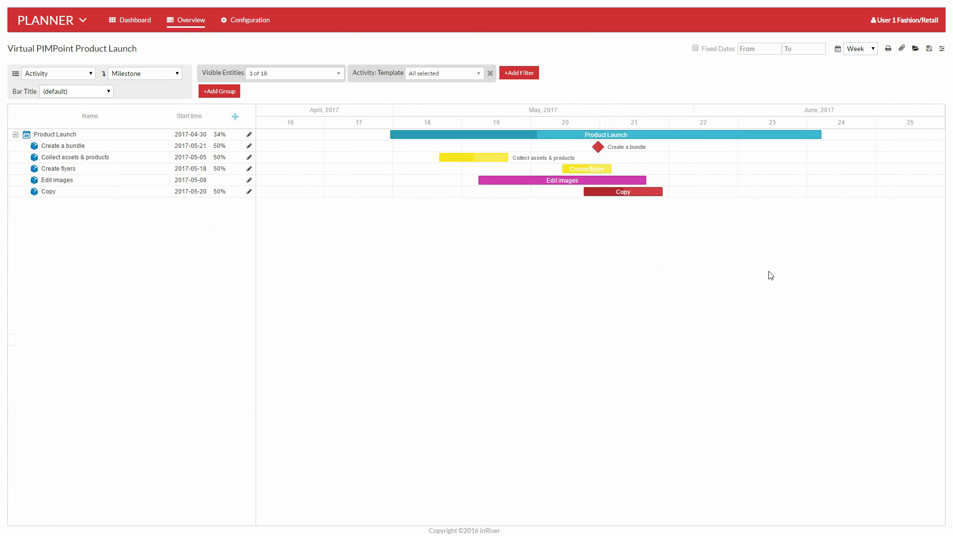
# Review the sharing setting of the saved Virtual PIMPoint Product Launch view and open the Q4 2017 Activities & Media Channels view.
pyautogui.click(915, 50)
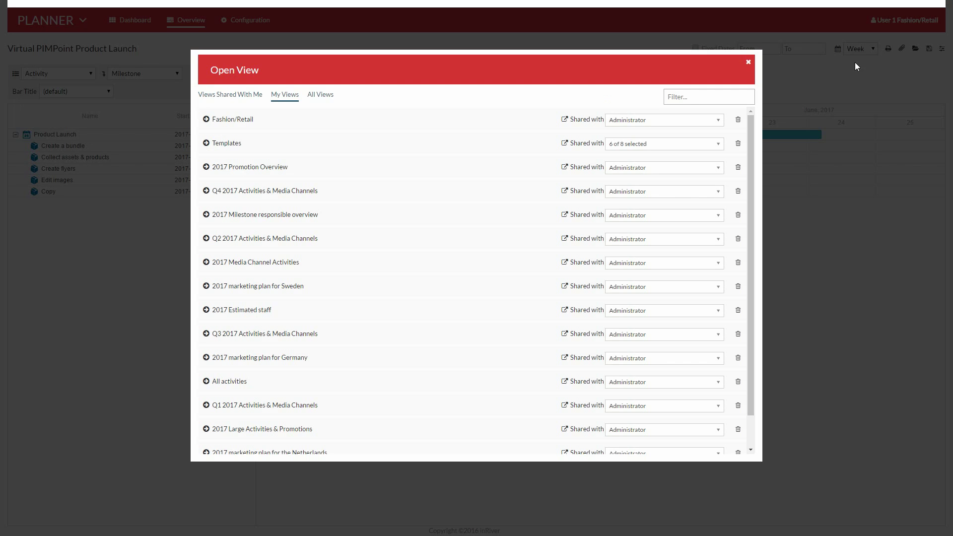
pyautogui.scroll(-1, 341, 219)
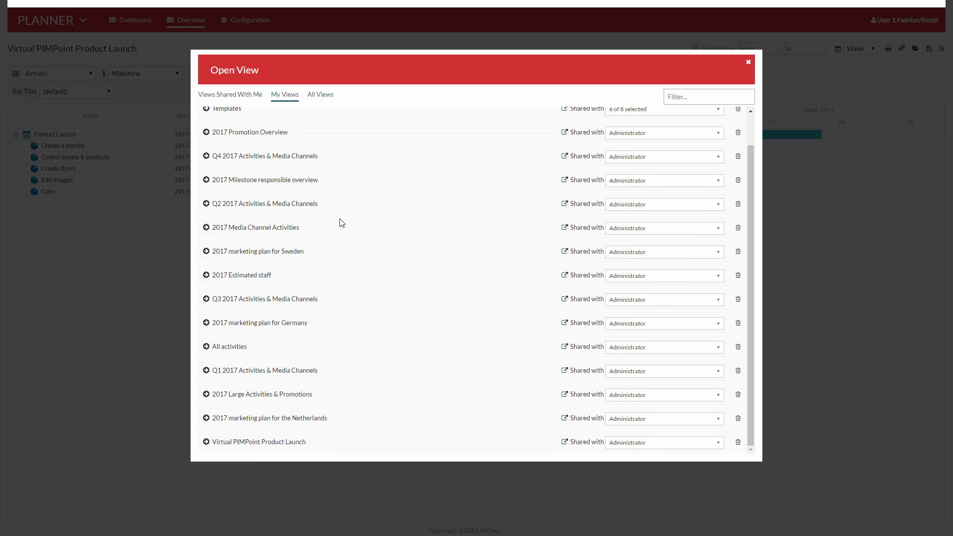
pyautogui.scroll(1, 300, 179)
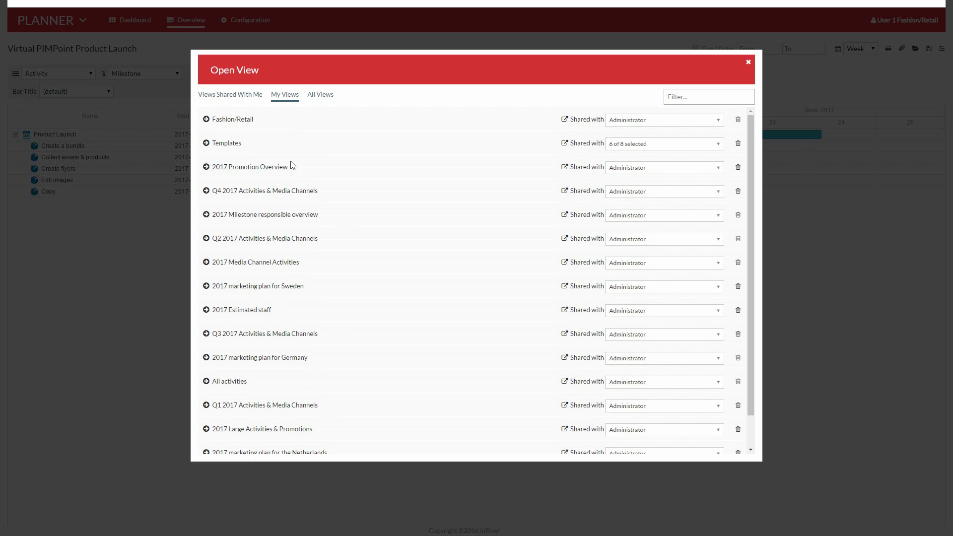
pyautogui.scroll(-1, 293, 278)
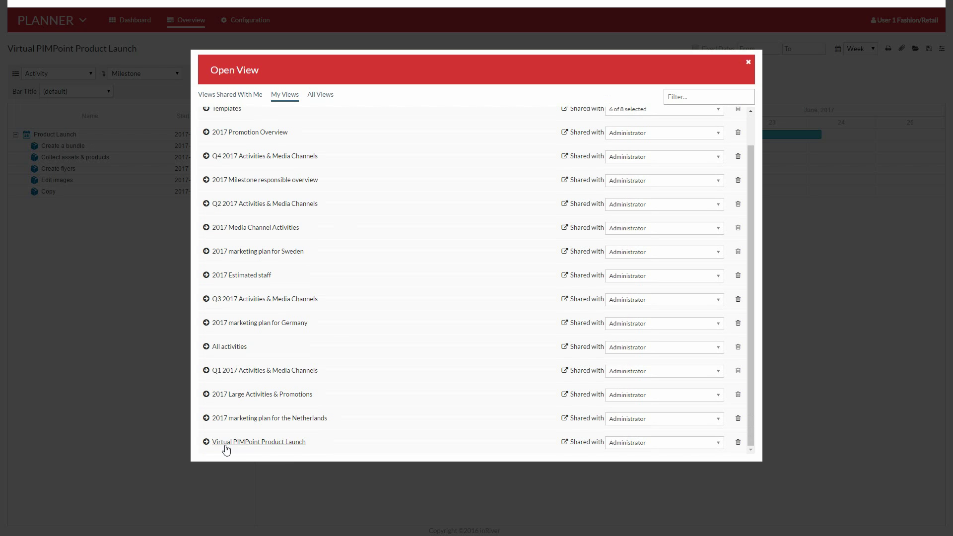
pyautogui.click(725, 442)
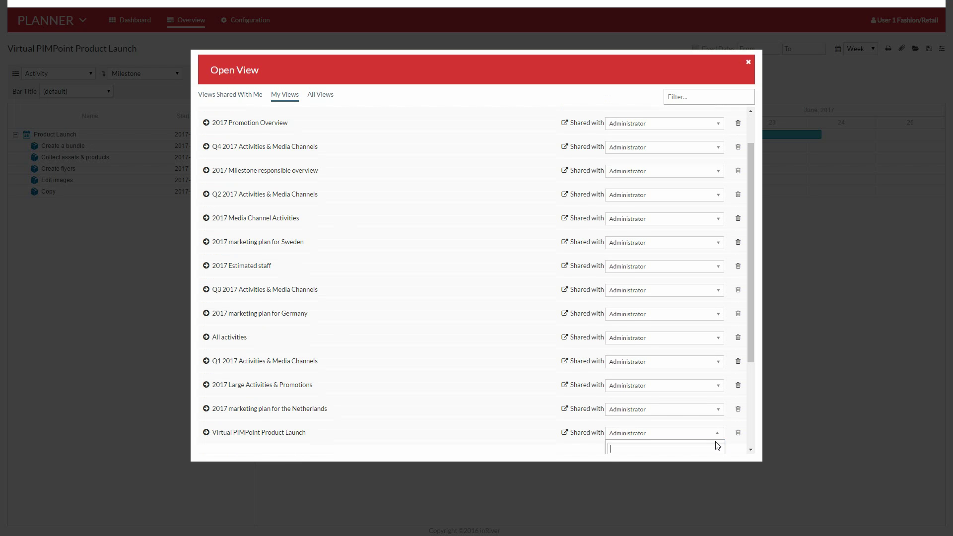
pyautogui.scroll(-5, 715, 442)
pyautogui.scroll(8, 674, 399)
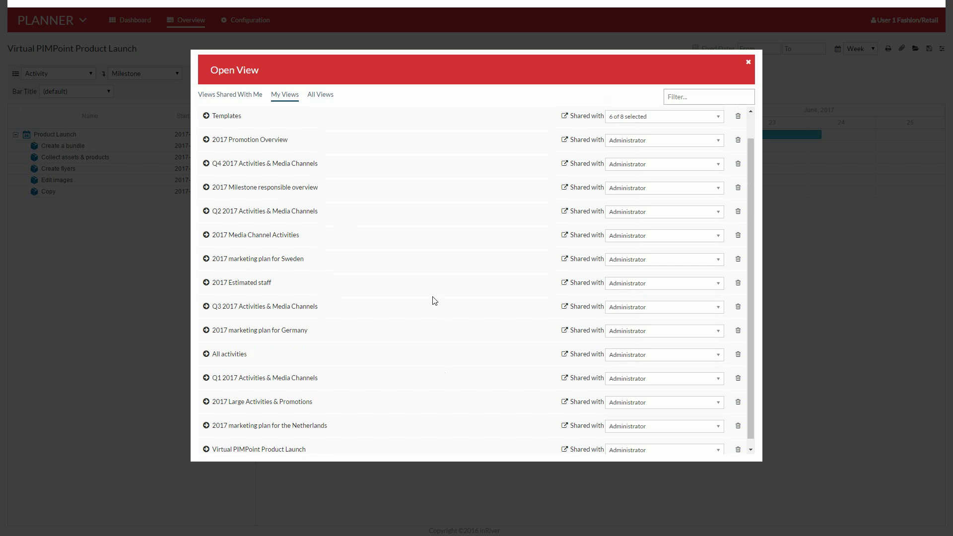
pyautogui.click(275, 169)
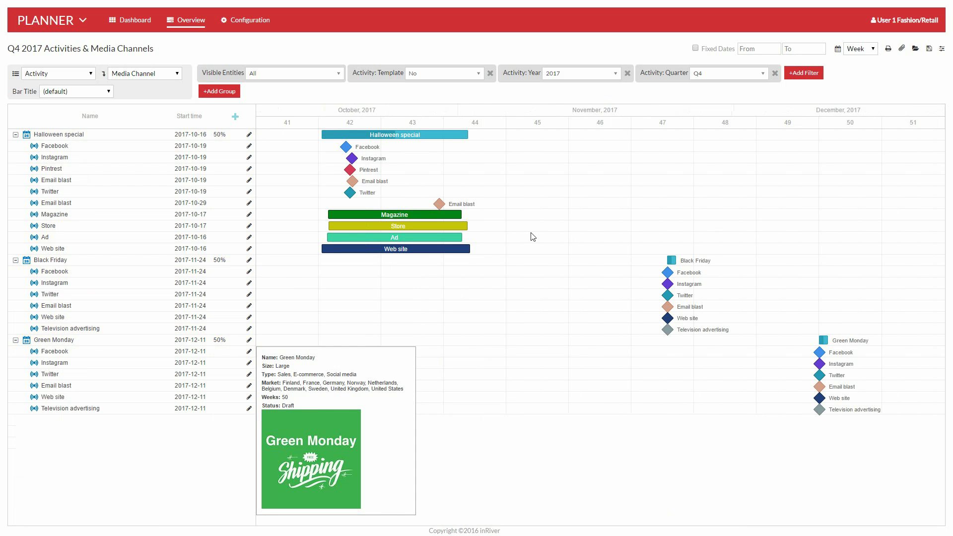
# Open the saved 2017 Promotion Overview view and set the timeline scale to Year.
pyautogui.click(916, 50)
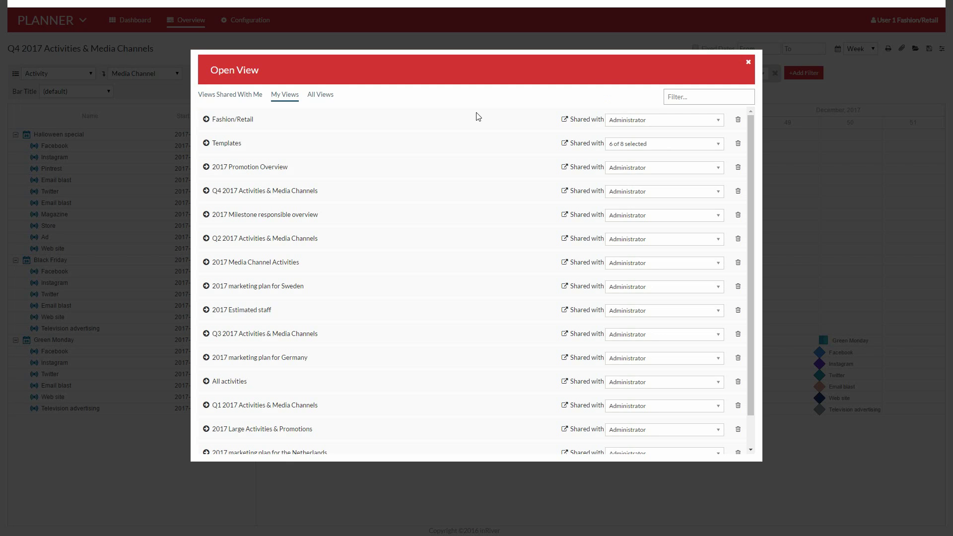
pyautogui.click(250, 168)
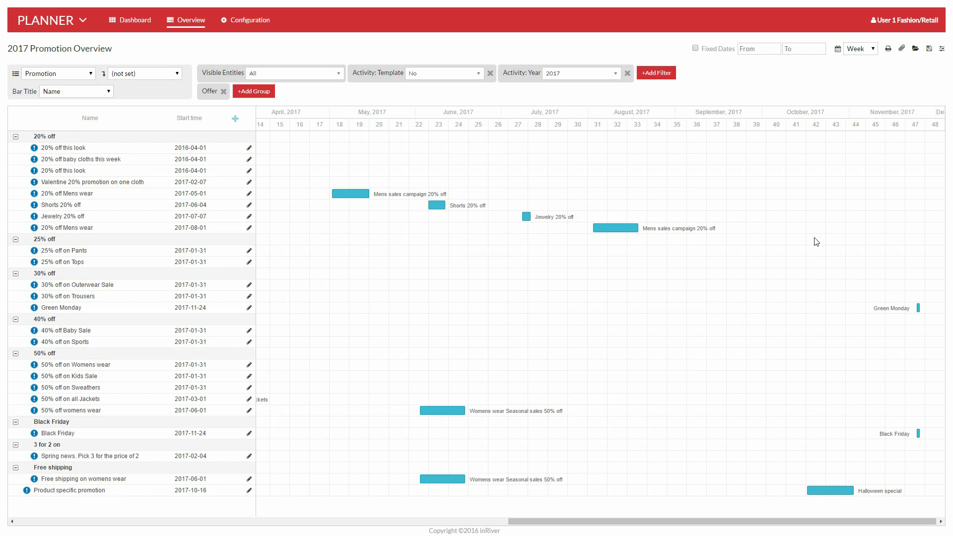
pyautogui.click(867, 48)
pyautogui.click(866, 86)
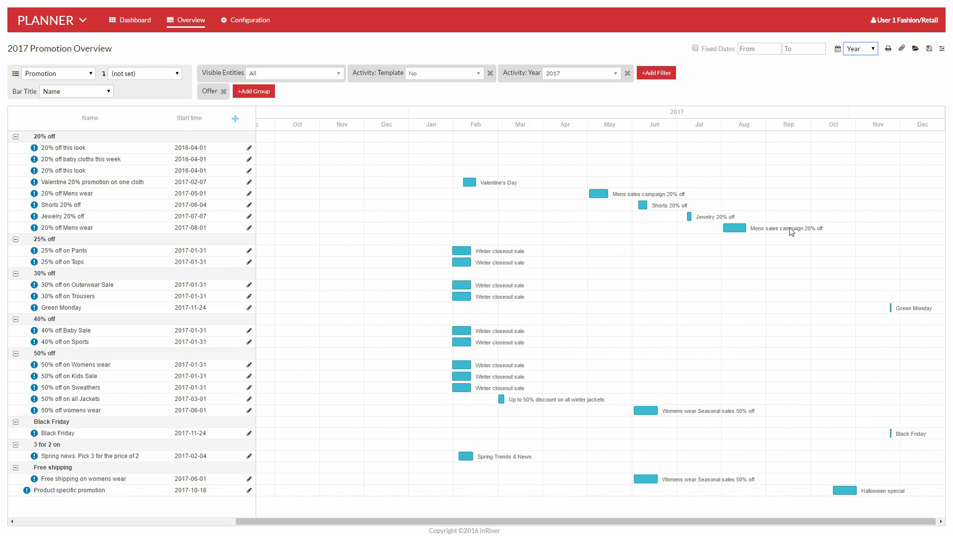
# Open the saved 2017 Large Activities & Promotions view and inspect the Winter closeout sale activity's summary.
pyautogui.click(915, 49)
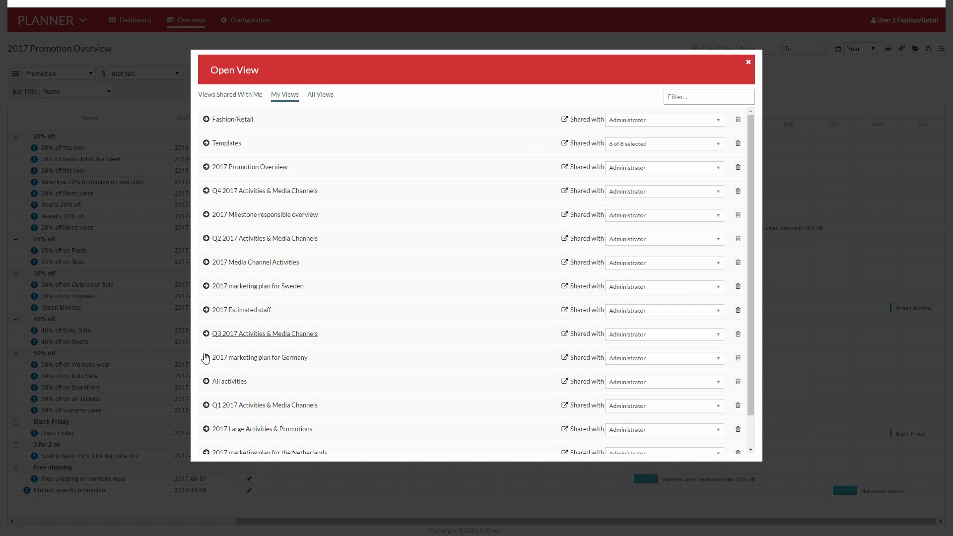
pyautogui.click(285, 430)
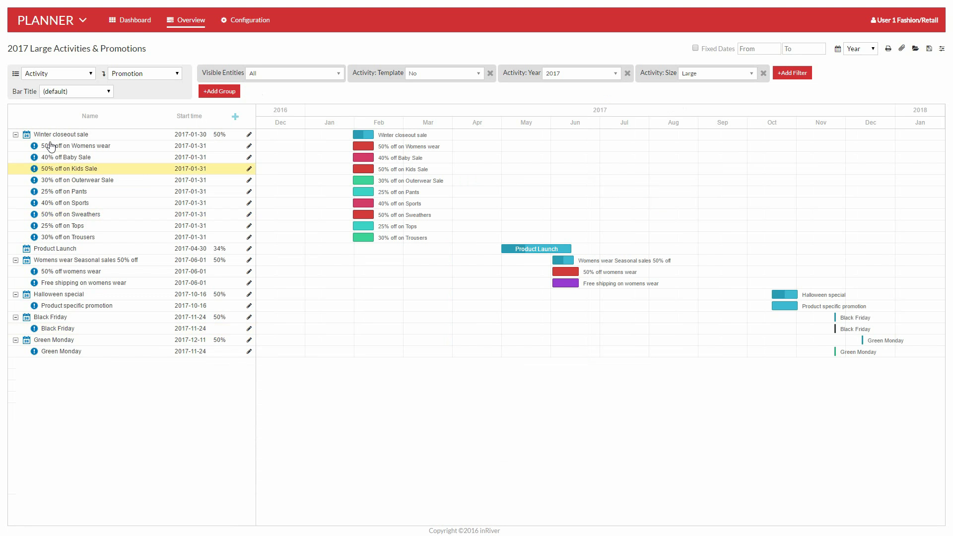
pyautogui.moveTo(59, 141)
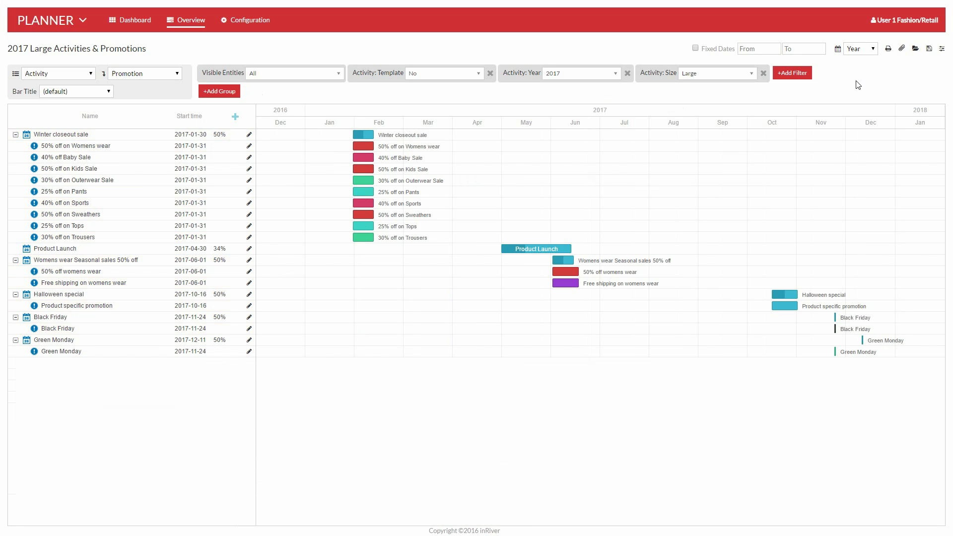
pyautogui.moveTo(362, 136)
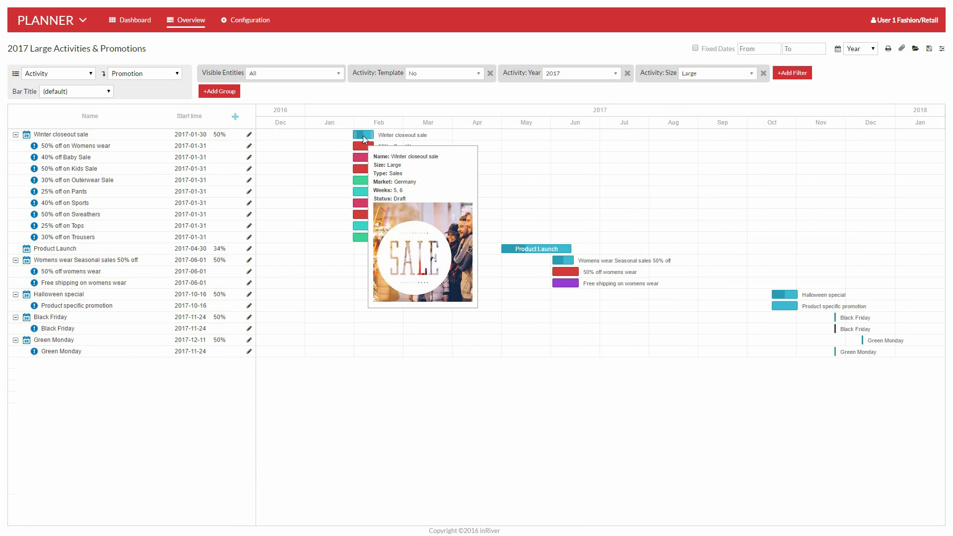
# Reschedule the Womens wear Seasonal sales 50% off activity on the timeline to start on 2017-05-11.
pyautogui.moveTo(527, 249)
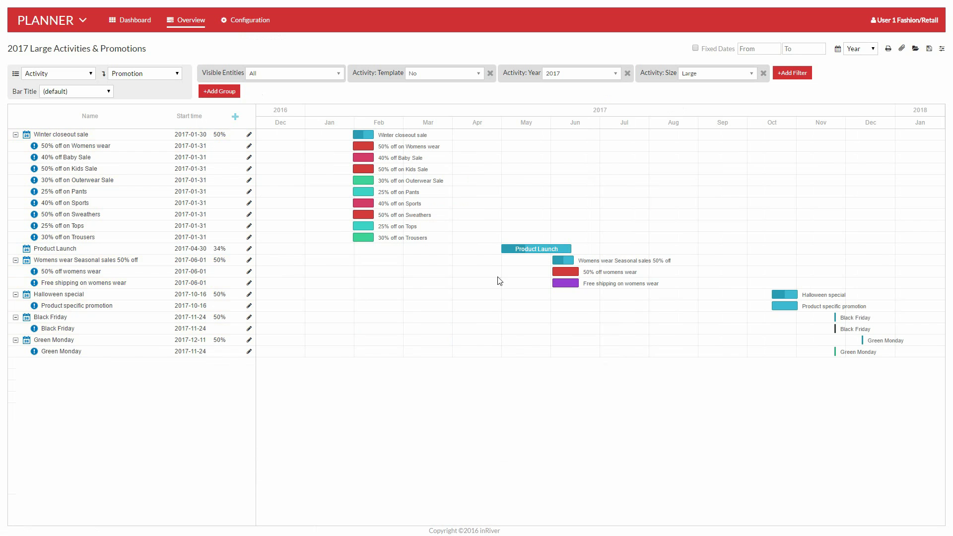
pyautogui.moveTo(562, 260); pyautogui.dragTo(527, 260)
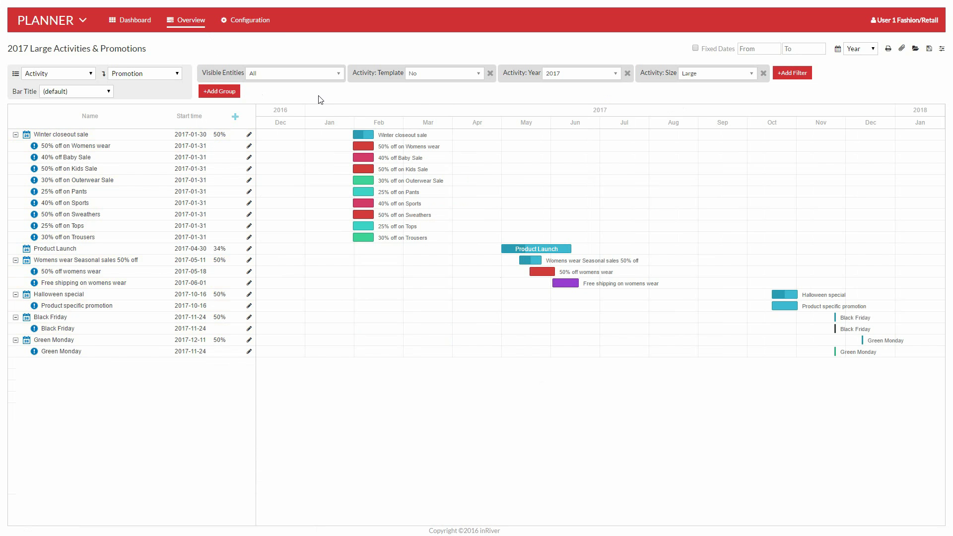
# Examine which fields are displayed in the Activity tooltips in the planner configuration.
pyautogui.click(239, 26)
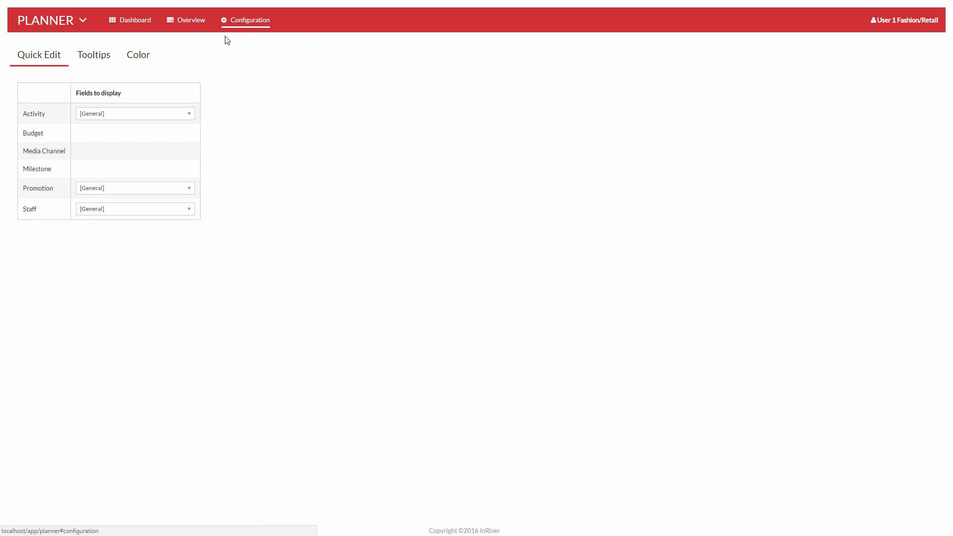
pyautogui.click(89, 61)
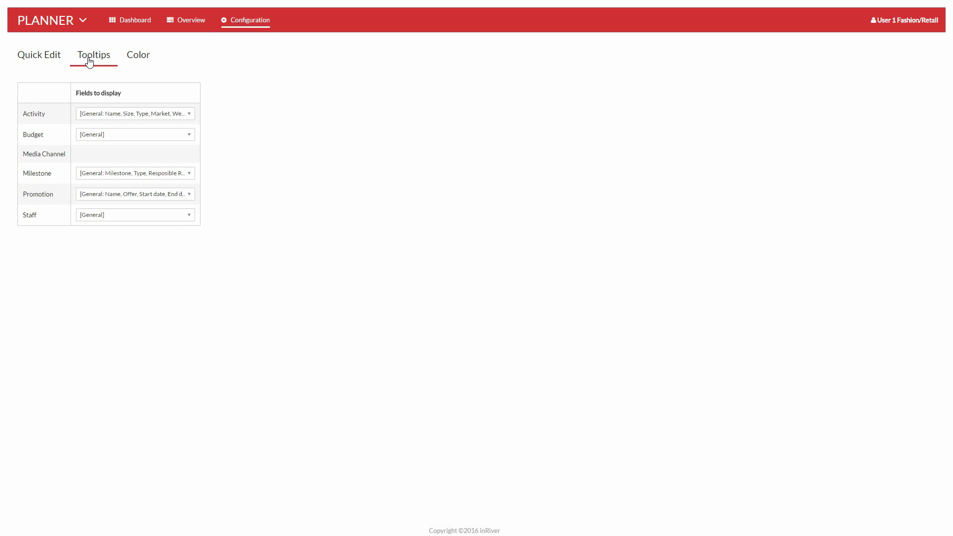
pyautogui.click(176, 118)
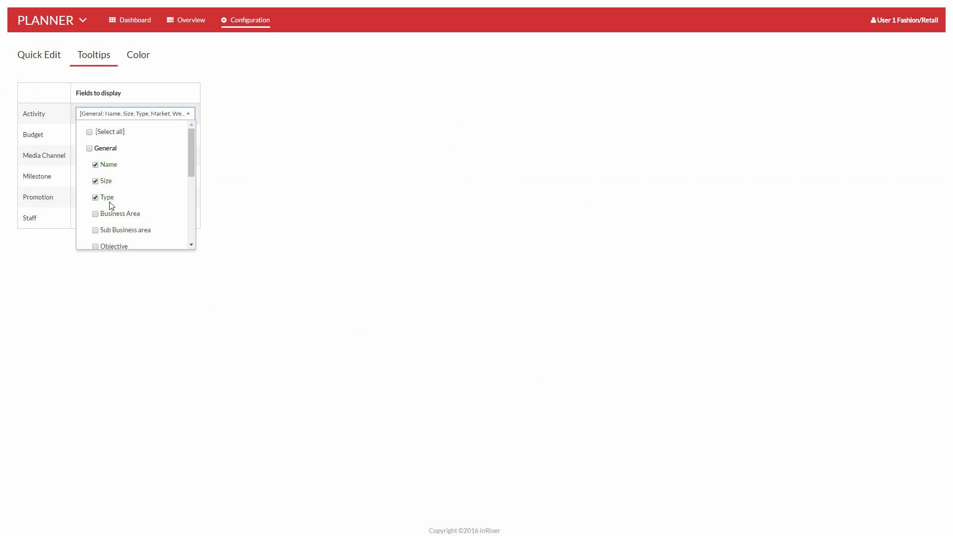
pyautogui.scroll(-2, 110, 201)
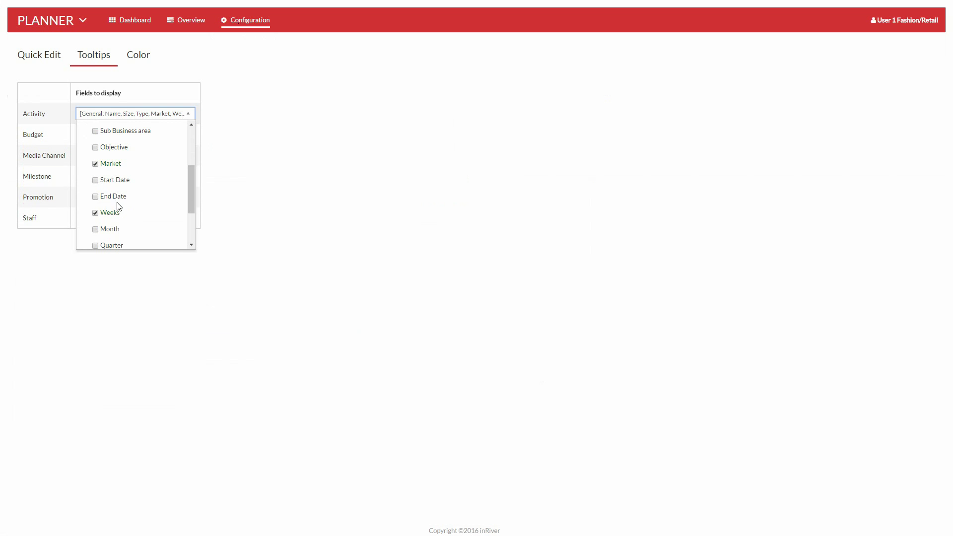
pyautogui.click(231, 70)
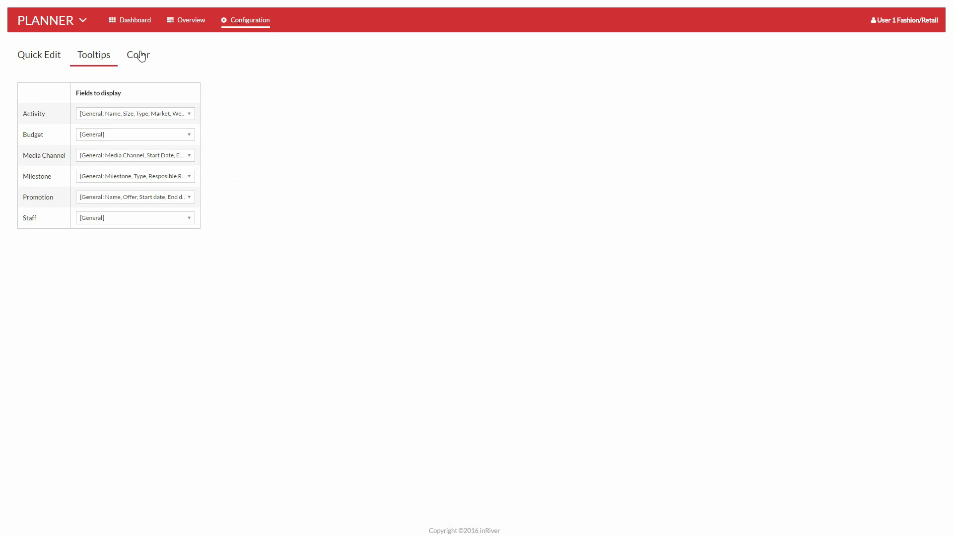
# Display the Activity color settings with Status as the field to color by.
pyautogui.click(138, 58)
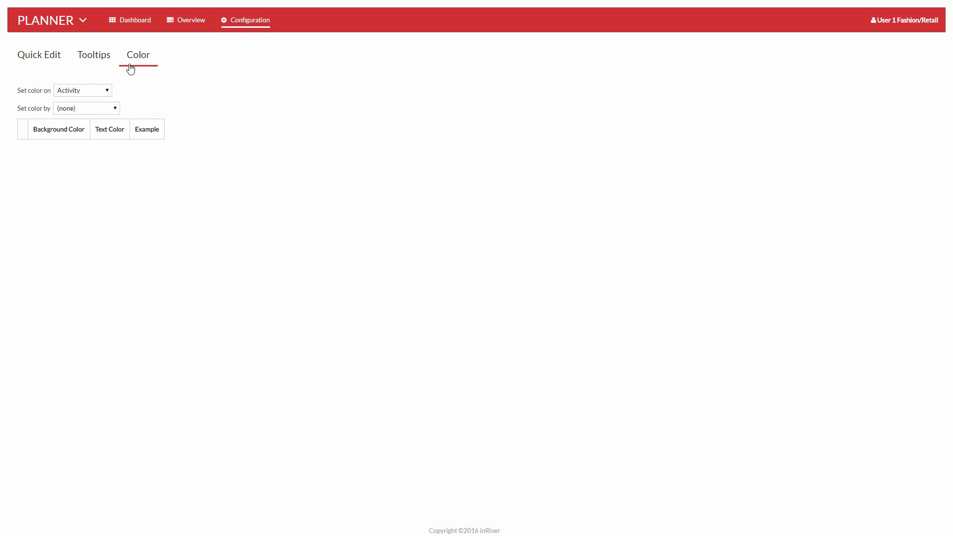
pyautogui.click(111, 108)
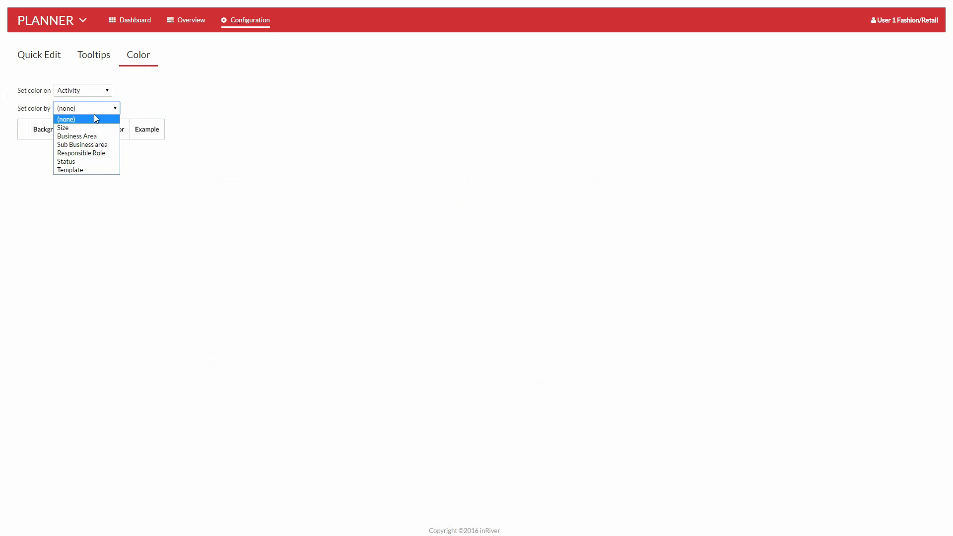
pyautogui.click(78, 166)
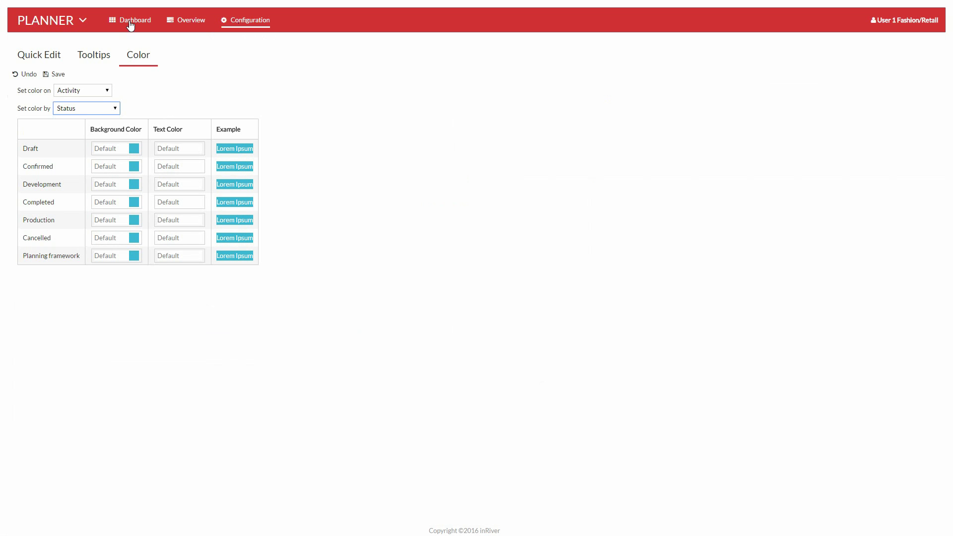
# Return to the timeline overview, open the saved All activities view and inspect the Black Friday activity's summary.
pyautogui.click(191, 20)
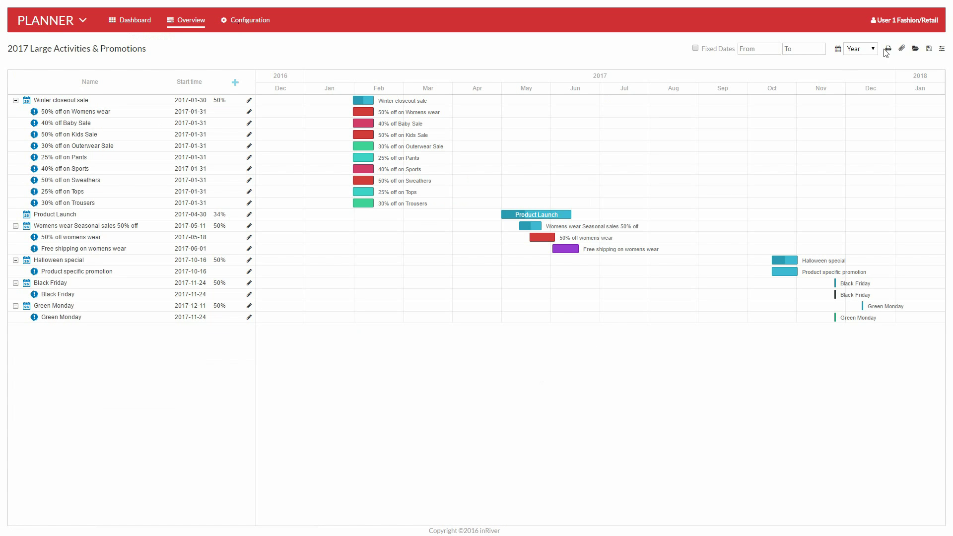
pyautogui.click(914, 49)
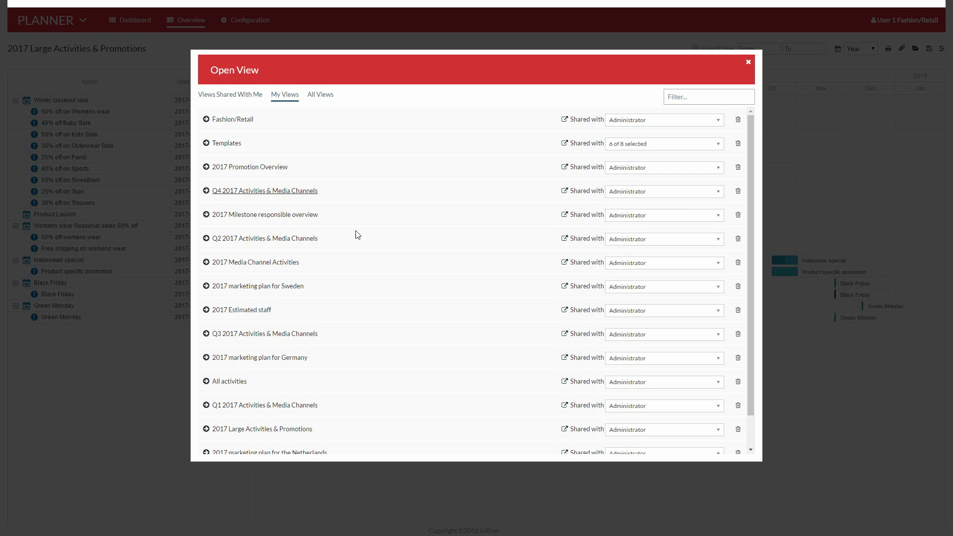
pyautogui.click(229, 383)
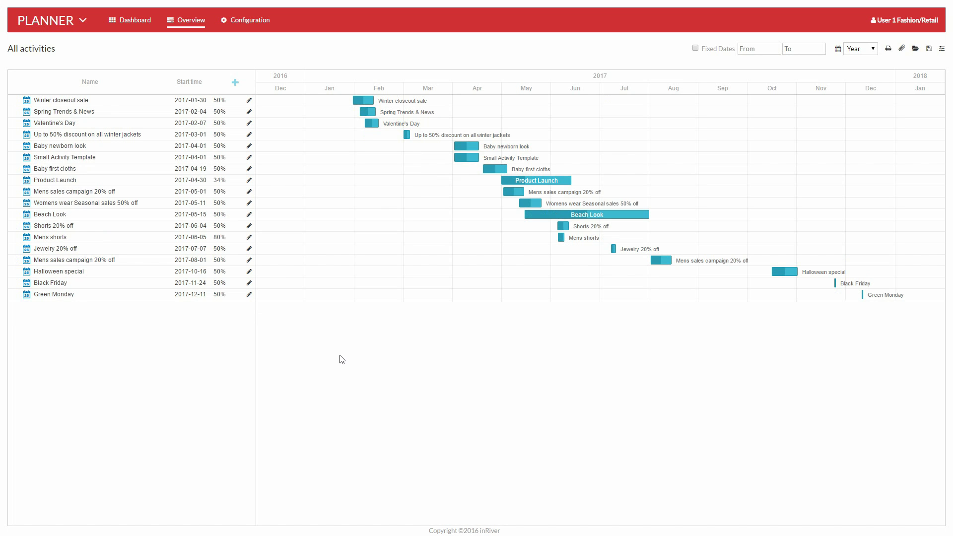
pyautogui.moveTo(50, 282)
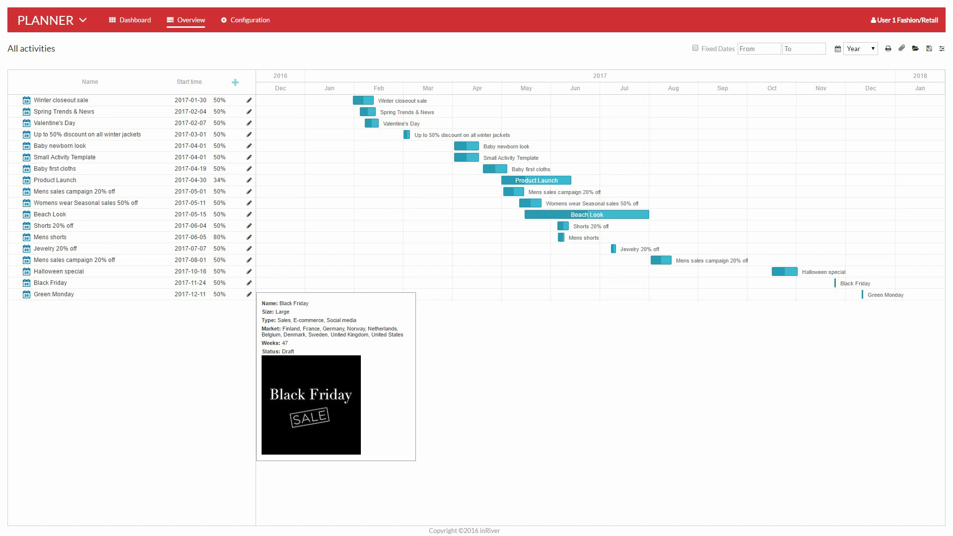